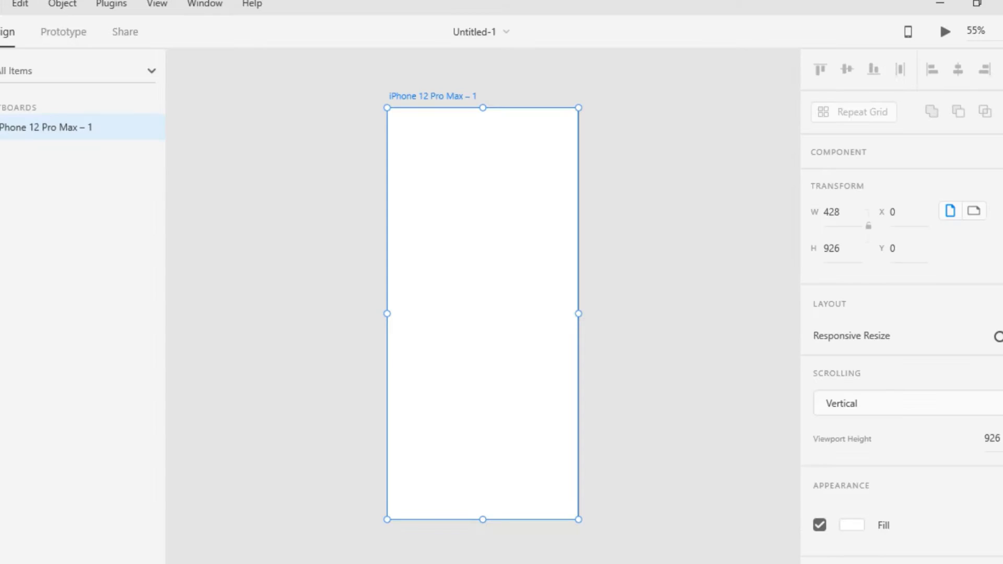
Step: Switch to the Downloads folder in File Explorer and copy the photo pexels-sound-on-3756747
{"action": "left_click", "coordinate": [20, 4]}
{"action": "left_click", "coordinate": [377, 372]}
{"action": "mouse_move", "coordinate": [503, 563]}
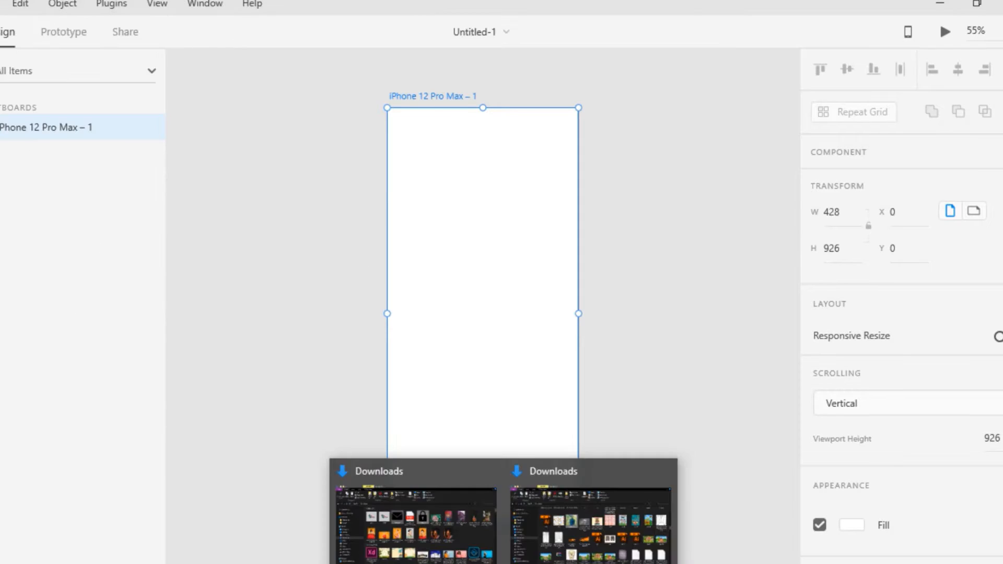
{"action": "left_click", "coordinate": [603, 509]}
{"action": "left_click", "coordinate": [165, 320]}
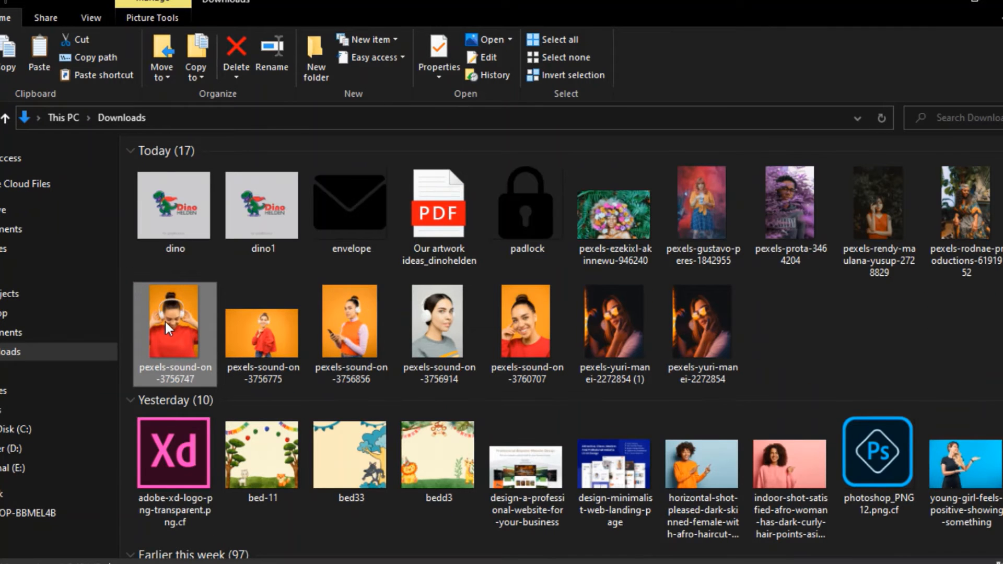
{"action": "right_click", "coordinate": [164, 319]}
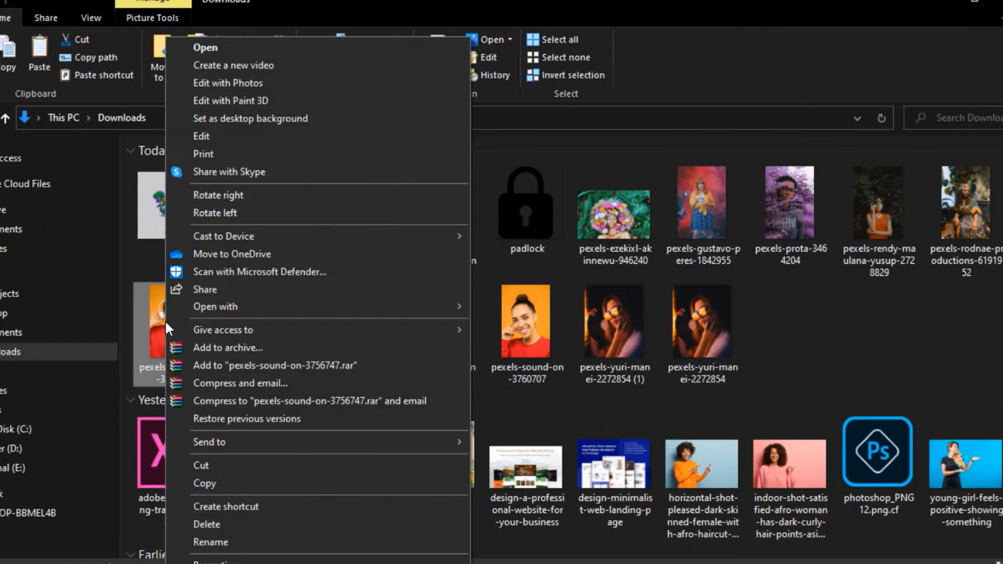
{"action": "left_click", "coordinate": [203, 483]}
Step: Switch back to Adobe XD and paste the copied photo onto the iPhone 12 Pro Max artboard
{"action": "key", "text": "alt+Tab"}
{"action": "left_click", "coordinate": [19, 4]}
{"action": "left_click", "coordinate": [36, 143]}
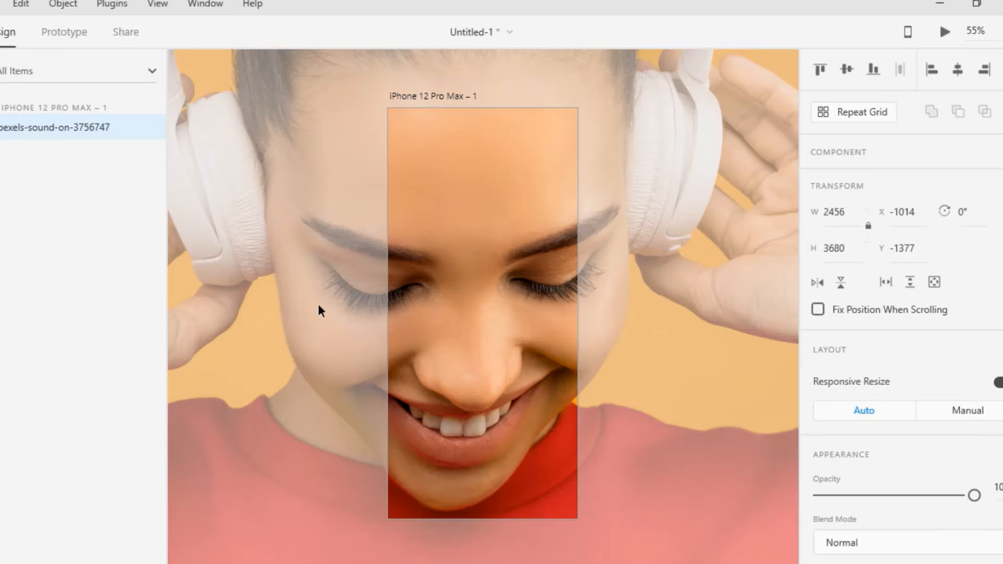
Step: Scale the photo down to the artboard's full width and place it in the artboard's upper part
{"action": "scroll", "coordinate": [319, 308], "scroll_direction": "down", "scroll_amount": 8}
{"action": "left_click_drag", "start_coordinate": [242, 483], "coordinate": [377, 258]}
{"action": "left_click", "coordinate": [318, 339]}
{"action": "scroll", "coordinate": [350, 308], "scroll_direction": "up", "scroll_amount": 8}
{"action": "scroll", "coordinate": [334, 290], "scroll_direction": "up", "scroll_amount": 5}
{"action": "scroll", "coordinate": [380, 258], "scroll_direction": "down", "scroll_amount": 4}
{"action": "left_click", "coordinate": [582, 355]}
{"action": "scroll", "coordinate": [582, 356], "scroll_direction": "down", "scroll_amount": 5}
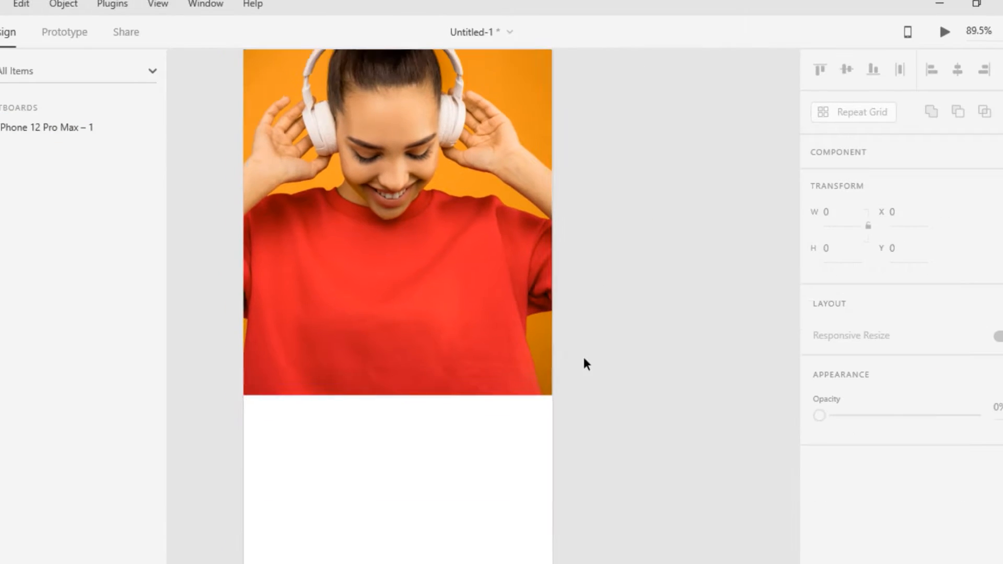
{"action": "scroll", "coordinate": [560, 233], "scroll_direction": "up", "scroll_amount": 5}
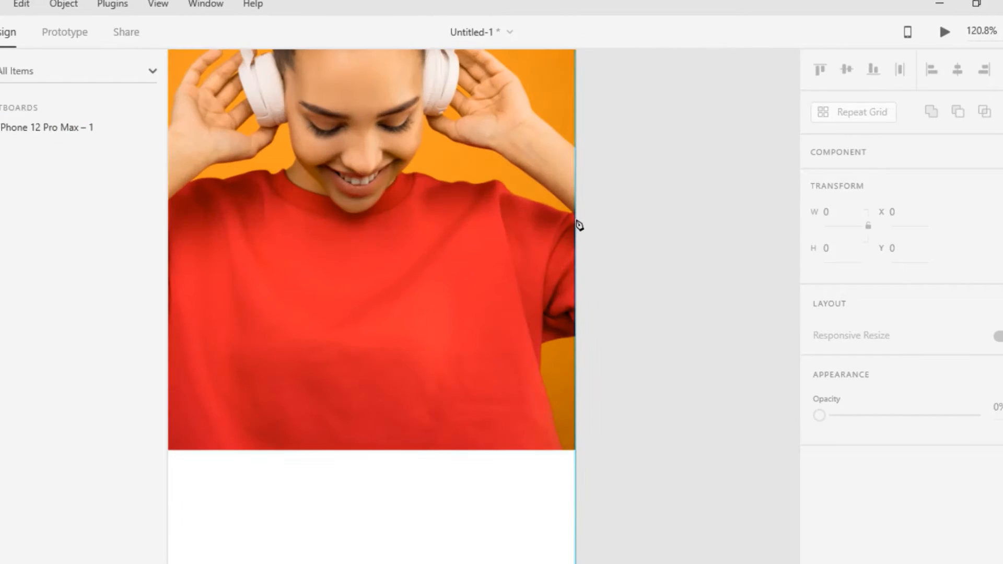
{"action": "left_click", "coordinate": [576, 220]}
{"action": "left_click_drag", "start_coordinate": [170, 220], "coordinate": [195, 94]}
{"action": "left_click_drag", "start_coordinate": [454, 345], "coordinate": [342, 323]}
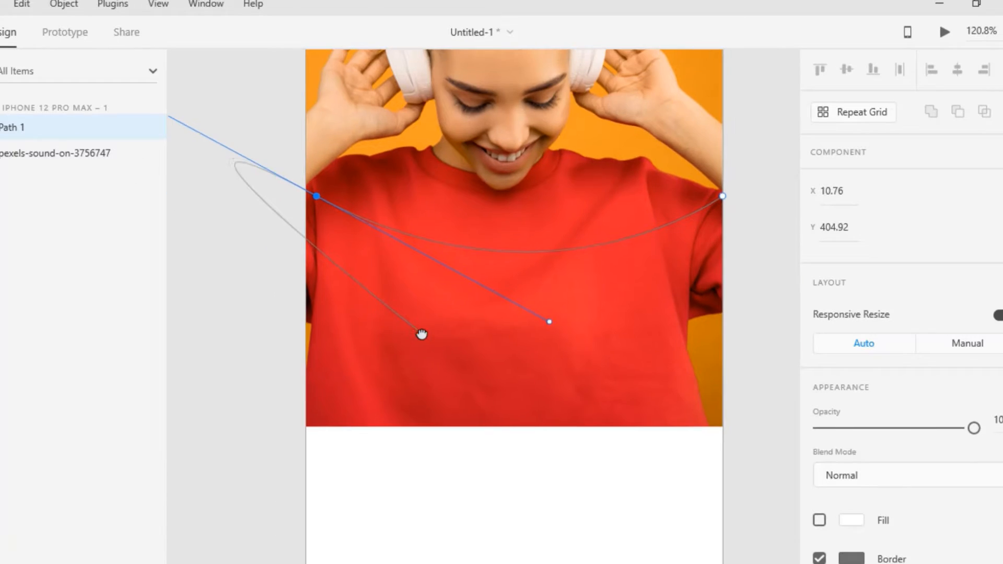
{"action": "key", "text": "ctrl+z"}
{"action": "left_click", "coordinate": [305, 197]}
{"action": "scroll", "coordinate": [305, 197], "scroll_direction": "down", "scroll_amount": 3}
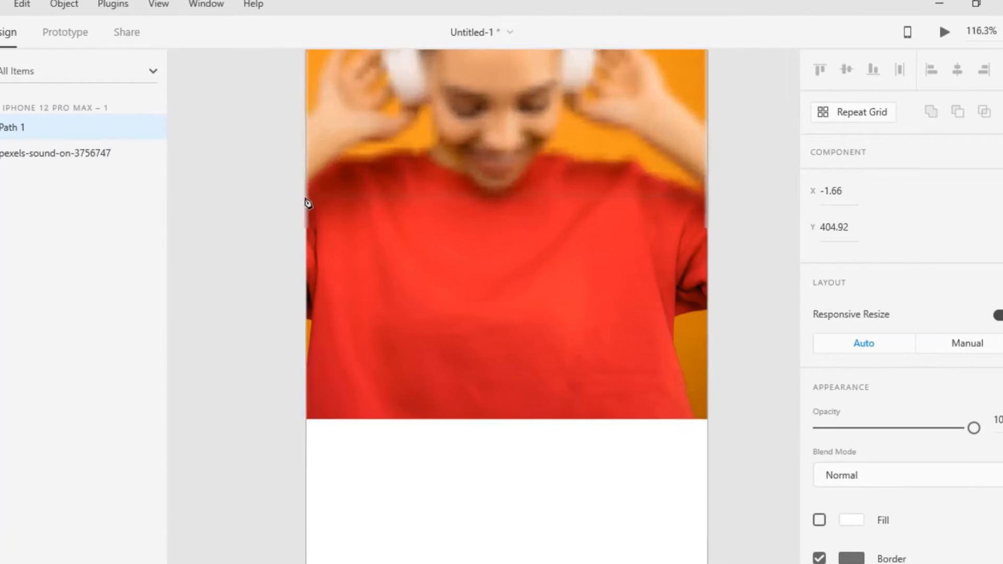
{"action": "left_click_drag", "start_coordinate": [305, 197], "coordinate": [284, 187]}
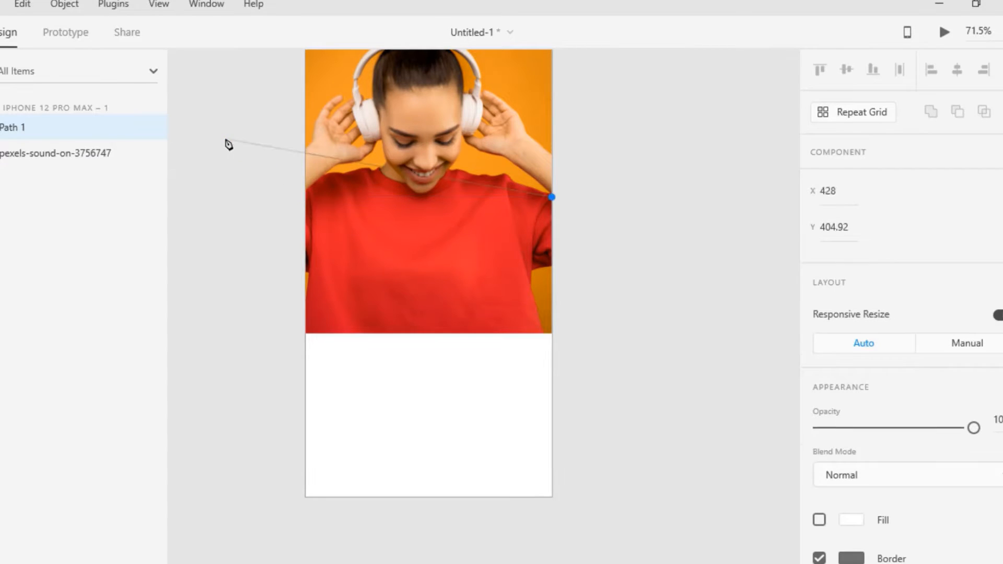
{"action": "key", "text": "Escape"}
Step: Draw a closed Pen shape with a downward-curved upper edge starting at about Y 409 and reaching the artboard's bottom corners
{"action": "left_click", "coordinate": [552, 200]}
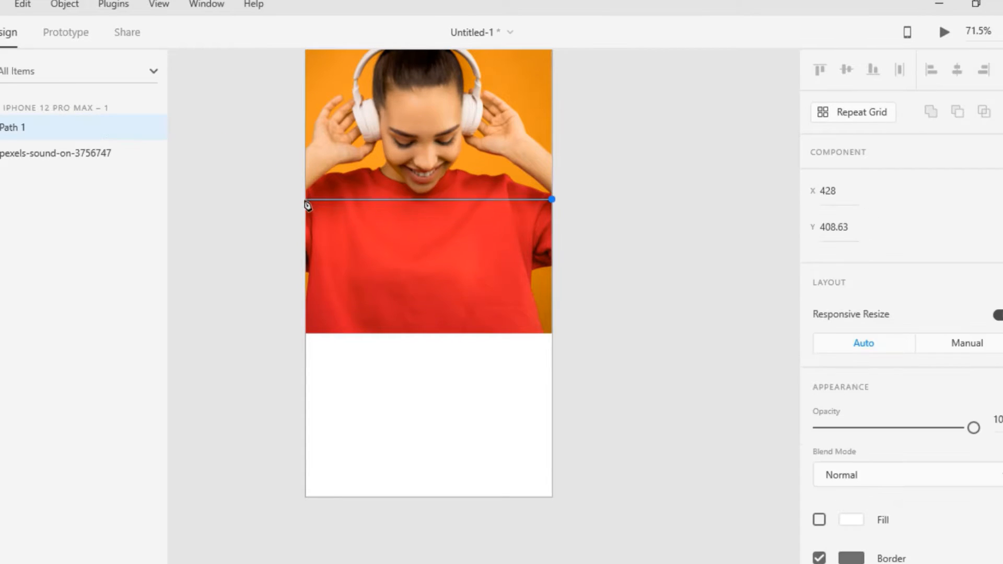
{"action": "left_click_drag", "start_coordinate": [192, 114], "coordinate": [195, 112]}
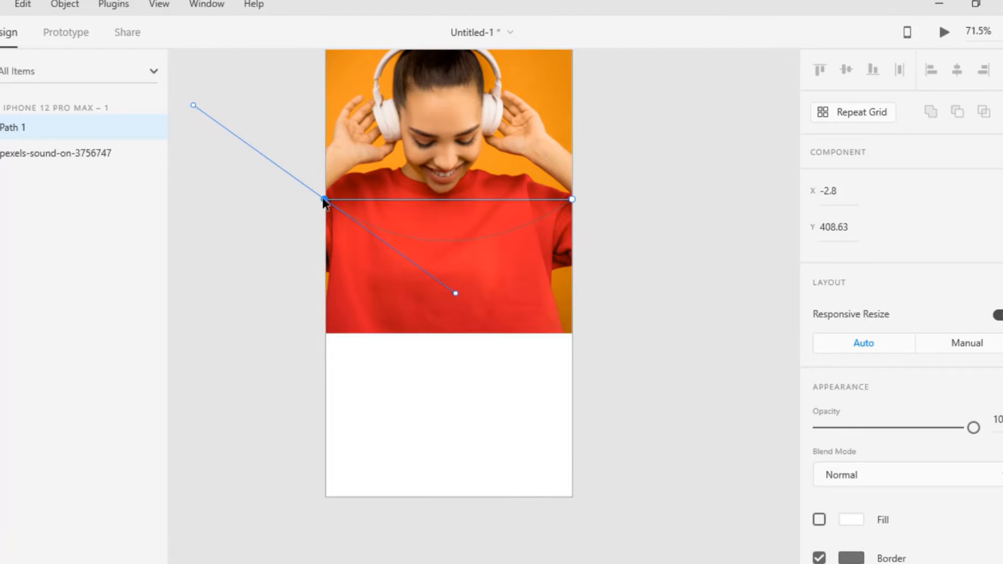
{"action": "left_click", "coordinate": [326, 493]}
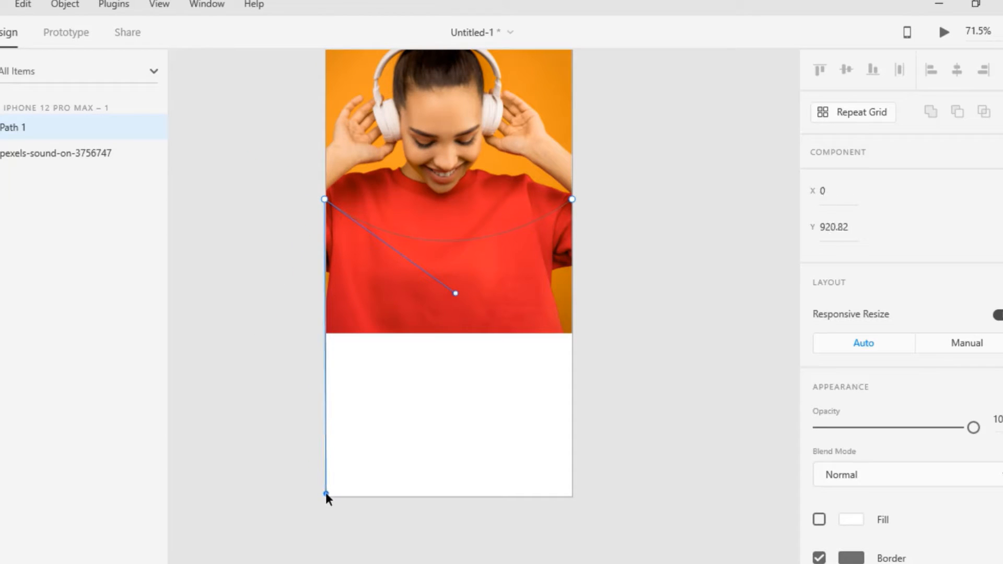
{"action": "scroll", "coordinate": [340, 512], "scroll_direction": "up", "scroll_amount": 5}
{"action": "scroll", "coordinate": [364, 522], "scroll_direction": "down", "scroll_amount": 5}
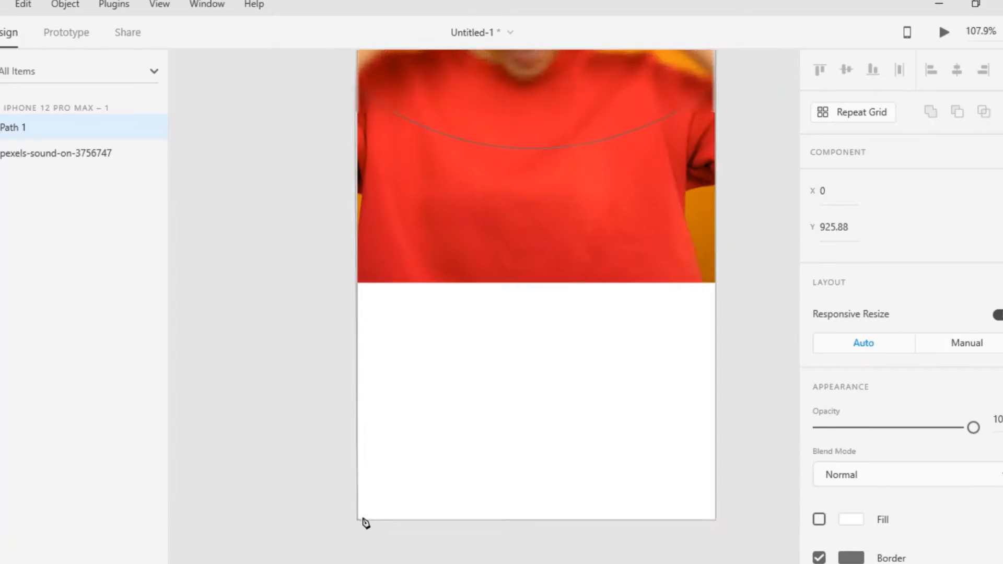
{"action": "left_click", "coordinate": [604, 519]}
Step: Fill the curved shape with the orange of the photo's background and remove its border
{"action": "scroll", "coordinate": [846, 340], "scroll_direction": "down", "scroll_amount": 5}
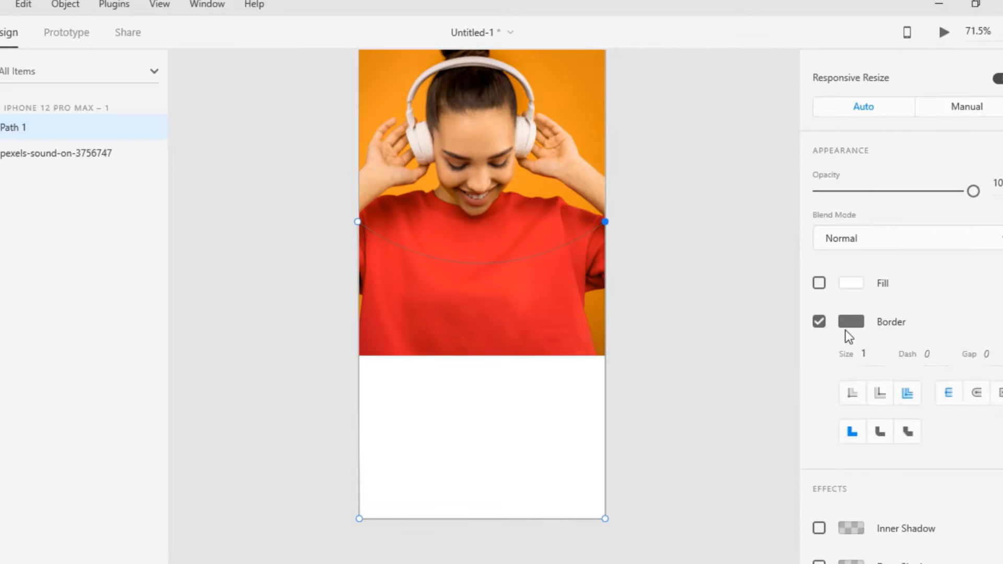
{"action": "left_click", "coordinate": [819, 300]}
{"action": "key", "text": "Escape"}
{"action": "scroll", "coordinate": [423, 308], "scroll_direction": "down", "scroll_amount": 3}
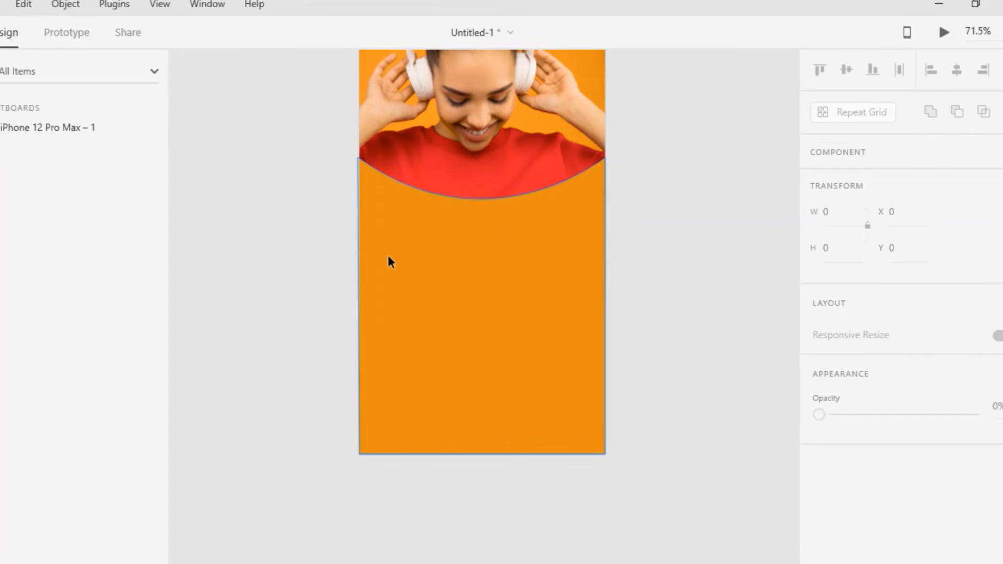
Step: Add the text "Song means liberation from depression" on the orange shape below the curve
{"action": "left_click", "coordinate": [402, 241]}
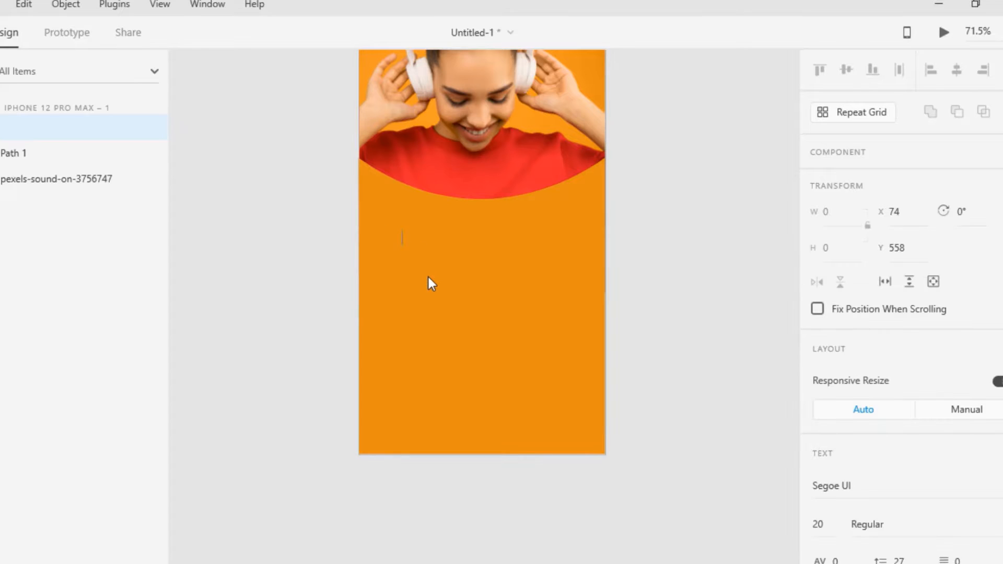
{"action": "type", "text": "Song "}
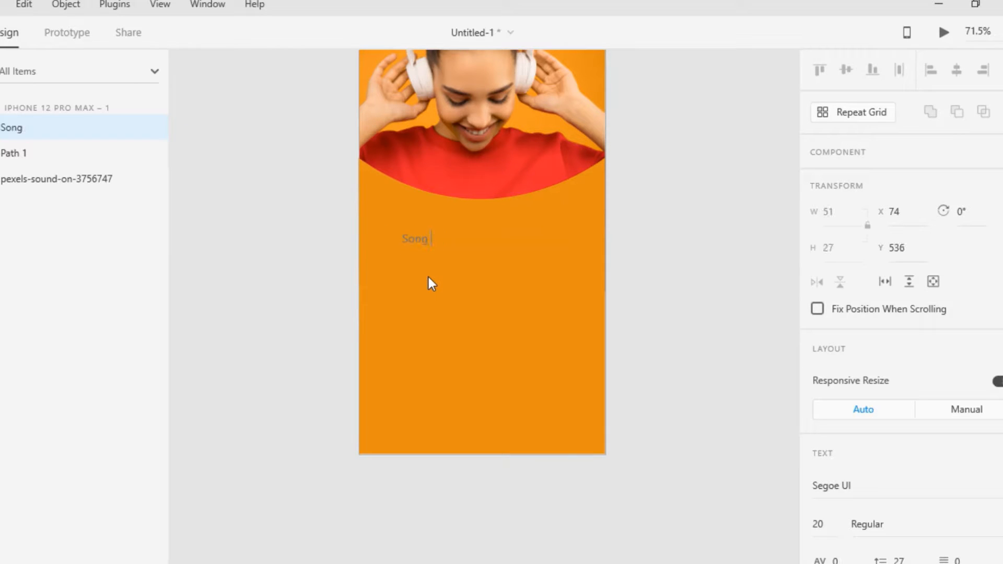
{"action": "type", "text": "means liberat"}
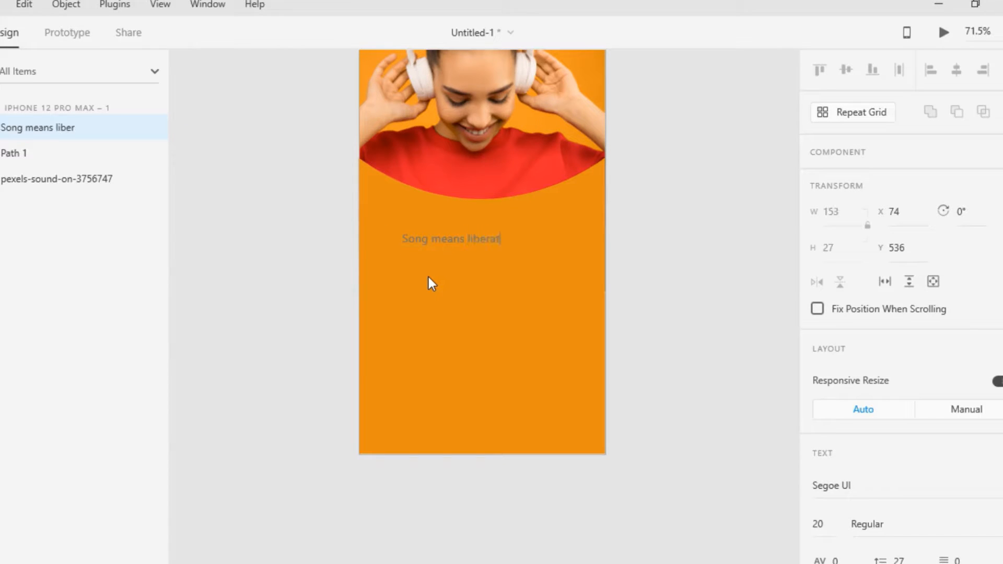
{"action": "type", "text": "ion from de"}
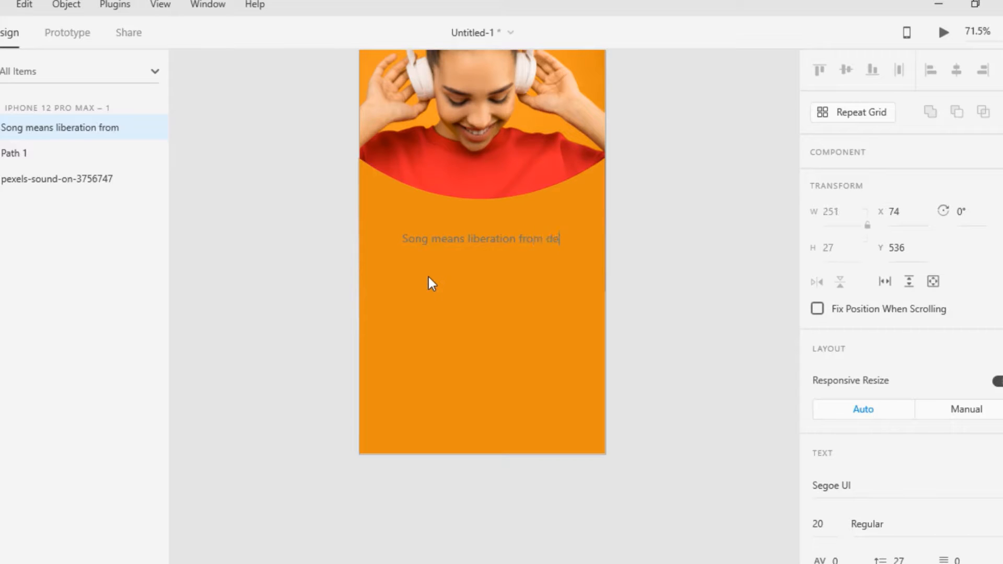
{"action": "type", "text": "pression"}
{"action": "key", "text": "Escape"}
Step: Make the heading text Bold and set its font size to 31
{"action": "scroll", "coordinate": [841, 214], "scroll_direction": "down", "scroll_amount": 6}
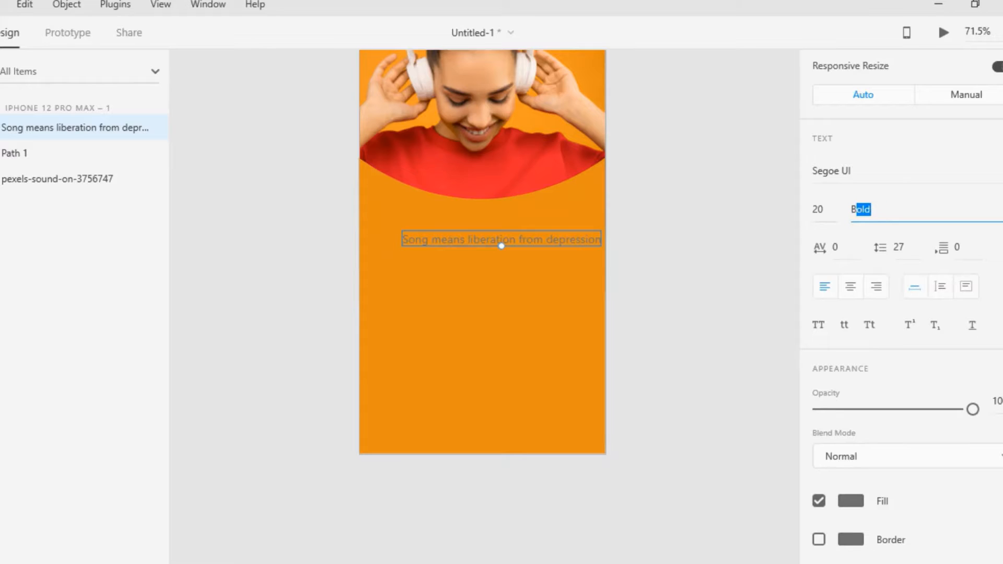
{"action": "key", "text": "shift+Tab"}
{"action": "key", "text": "Up"}
{"action": "key", "text": "Up"}
{"action": "key", "text": "Up"}
{"action": "key", "text": "Up"}
{"action": "key", "text": "Up"}
{"action": "key", "text": "Up"}
{"action": "key", "text": "Up"}
{"action": "key", "text": "Up"}
{"action": "key", "text": "Up"}
{"action": "key", "text": "Up"}
{"action": "key", "text": "Up"}
Step: Centre-align the heading, break it into two lines before "from", and place it just below the curve
{"action": "left_click", "coordinate": [536, 242]}
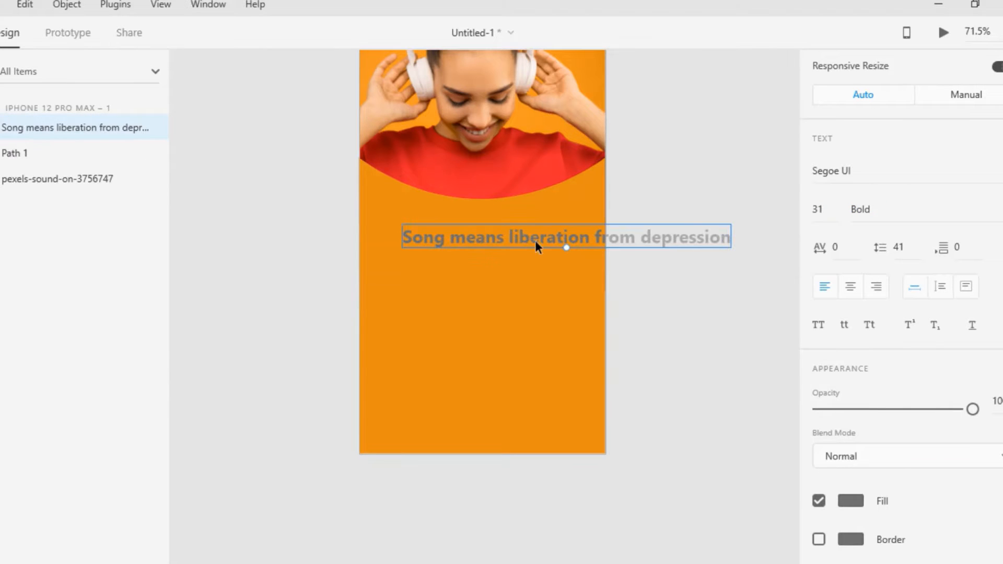
{"action": "left_click_drag", "start_coordinate": [537, 245], "coordinate": [509, 226]}
{"action": "double_click", "coordinate": [544, 209]}
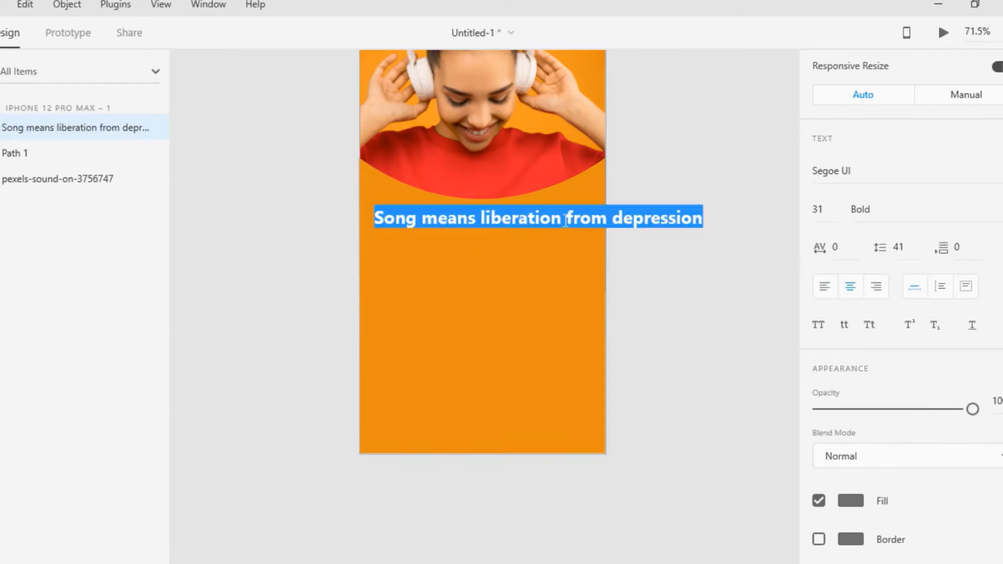
{"action": "left_click", "coordinate": [562, 217]}
{"action": "key", "text": "Return"}
{"action": "left_click_drag", "start_coordinate": [514, 214], "coordinate": [465, 223]}
Step: Change the heading text's fill colour to near-white
{"action": "scroll", "coordinate": [852, 425], "scroll_direction": "down", "scroll_amount": 4}
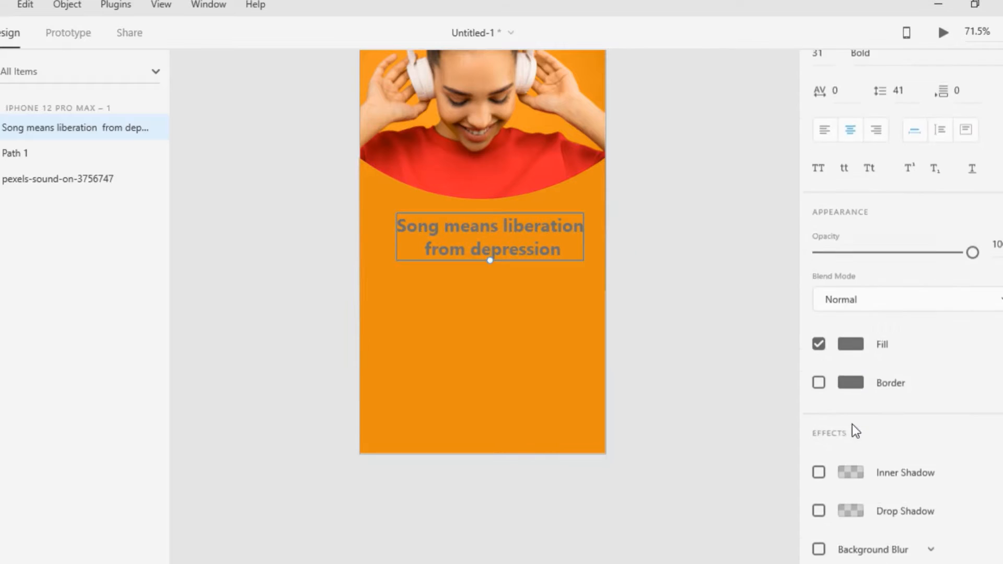
{"action": "left_click", "coordinate": [851, 303]}
{"action": "left_click", "coordinate": [611, 202]}
{"action": "left_click", "coordinate": [621, 165]}
{"action": "left_click", "coordinate": [518, 250]}
Step: Apply title case to the heading and reduce its line spacing to 37
{"action": "scroll", "coordinate": [840, 336], "scroll_direction": "down", "scroll_amount": 5}
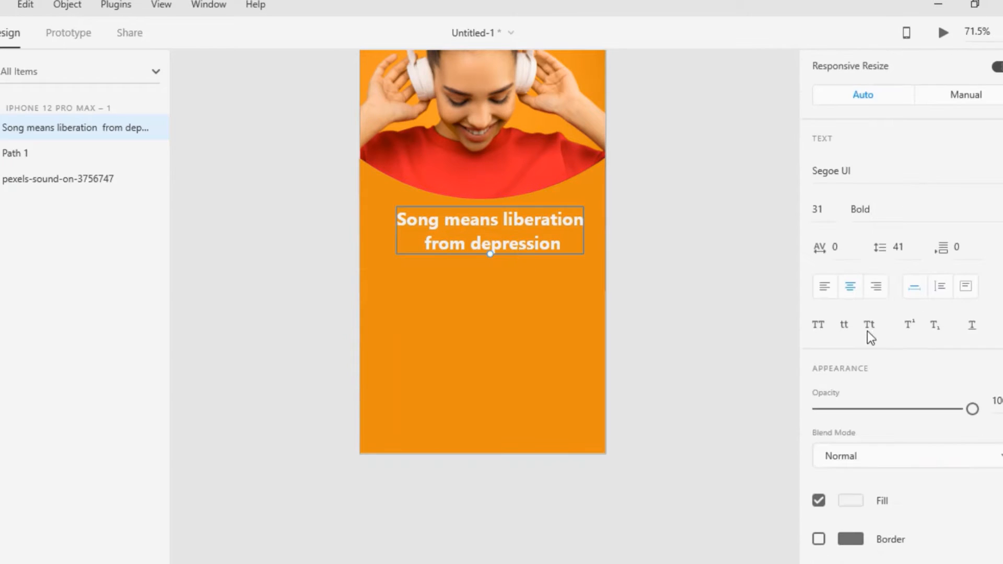
{"action": "left_click", "coordinate": [839, 328]}
{"action": "scroll", "coordinate": [867, 297], "scroll_direction": "up", "scroll_amount": 5}
{"action": "scroll", "coordinate": [909, 240], "scroll_direction": "down", "scroll_amount": 3}
{"action": "left_click", "coordinate": [899, 404]}
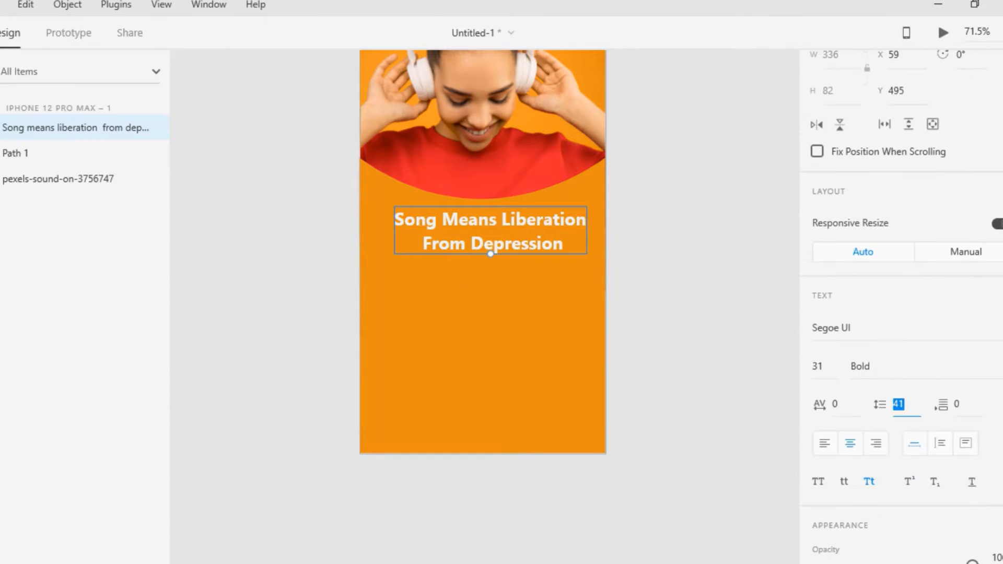
{"action": "key", "text": "Down"}
{"action": "key", "text": "Down"}
{"action": "key", "text": "Down"}
{"action": "key", "text": "Down"}
Step: Move the heading slightly lower on the orange shape
{"action": "left_click", "coordinate": [454, 292]}
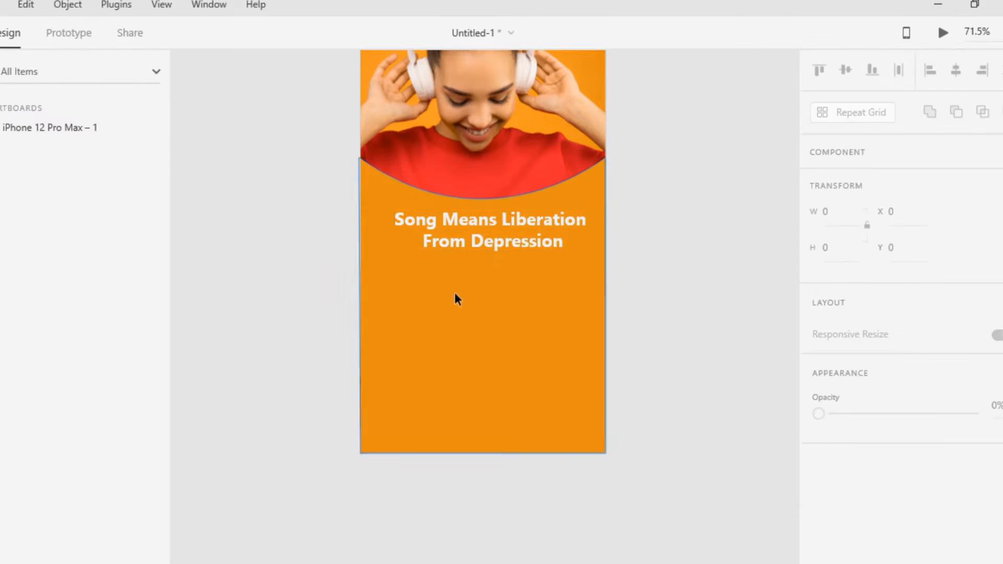
{"action": "scroll", "coordinate": [455, 292], "scroll_direction": "down", "scroll_amount": 1}
{"action": "left_click_drag", "start_coordinate": [459, 214], "coordinate": [459, 226]}
Step: Add three evenly spaced 28 px circles in a horizontal row near the middle of the orange shape's lower part
{"action": "mouse_move", "coordinate": [430, 362]}
{"action": "left_mouse_down"}
{"action": "mouse_move", "coordinate": [447, 374]}
{"action": "mouse_move", "coordinate": [486, 360]}
{"action": "left_mouse_up"}
{"action": "left_click", "coordinate": [429, 359]}
{"action": "left_click", "coordinate": [437, 366]}
{"action": "left_click", "coordinate": [463, 366], "text": "shift"}
{"action": "left_click", "coordinate": [490, 366], "text": "shift"}
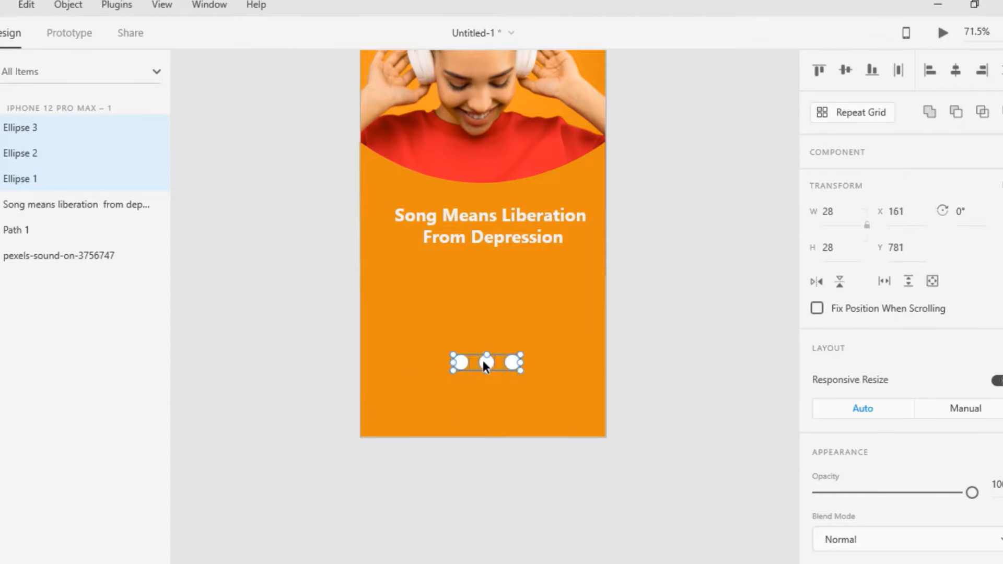
Step: Remove the border of the three circles and fill them with red sampled from the shirt in the photo
{"action": "scroll", "coordinate": [945, 419], "scroll_direction": "down", "scroll_amount": 5}
{"action": "left_click", "coordinate": [818, 308]}
{"action": "left_click", "coordinate": [1001, 303]}
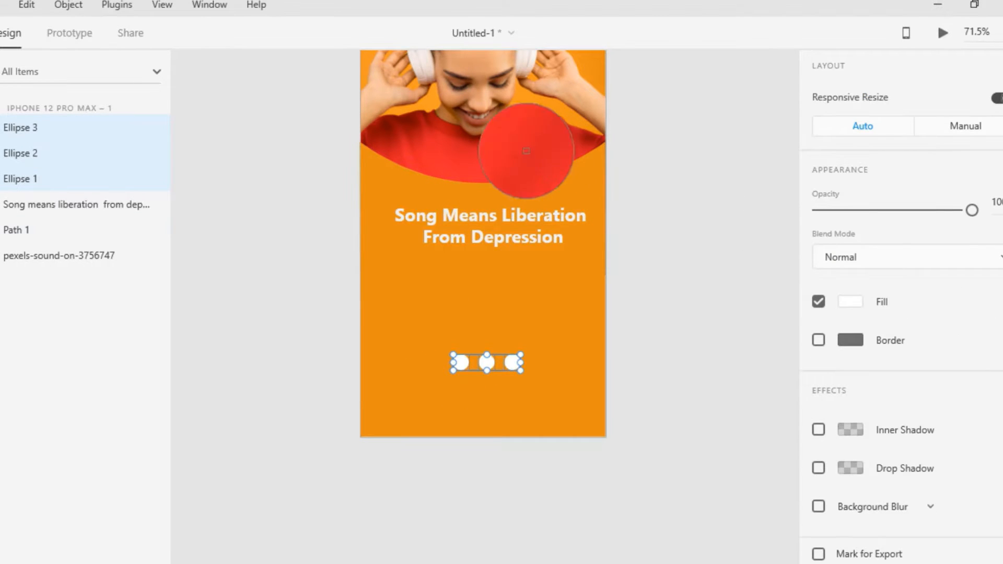
{"action": "left_click", "coordinate": [527, 151]}
Step: Reduce the opacity of the second and third circles and nudge all three circles slightly upward
{"action": "left_click", "coordinate": [464, 349]}
{"action": "left_click", "coordinate": [487, 362]}
{"action": "left_click", "coordinate": [516, 362], "text": "shift"}
{"action": "left_click_drag", "start_coordinate": [971, 210], "coordinate": [913, 210]}
{"action": "left_click", "coordinate": [672, 303]}
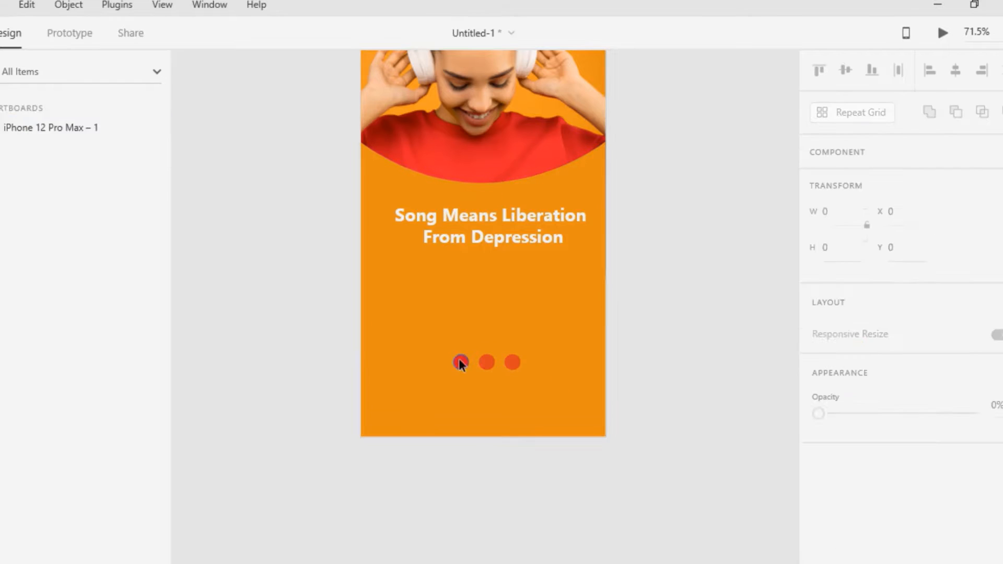
{"action": "left_click", "coordinate": [459, 360]}
{"action": "left_click", "coordinate": [486, 361], "text": "shift"}
{"action": "left_click", "coordinate": [510, 362], "text": "shift"}
{"action": "left_click", "coordinate": [349, 330]}
Step: Duplicate the orange curved shape and move the copy down to Y 770
{"action": "left_click", "coordinate": [440, 330]}
{"action": "scroll", "coordinate": [441, 331], "scroll_direction": "down", "scroll_amount": 2}
{"action": "scroll", "coordinate": [441, 330], "scroll_direction": "down", "scroll_amount": 2}
{"action": "left_click_drag", "start_coordinate": [451, 252], "coordinate": [455, 374]}
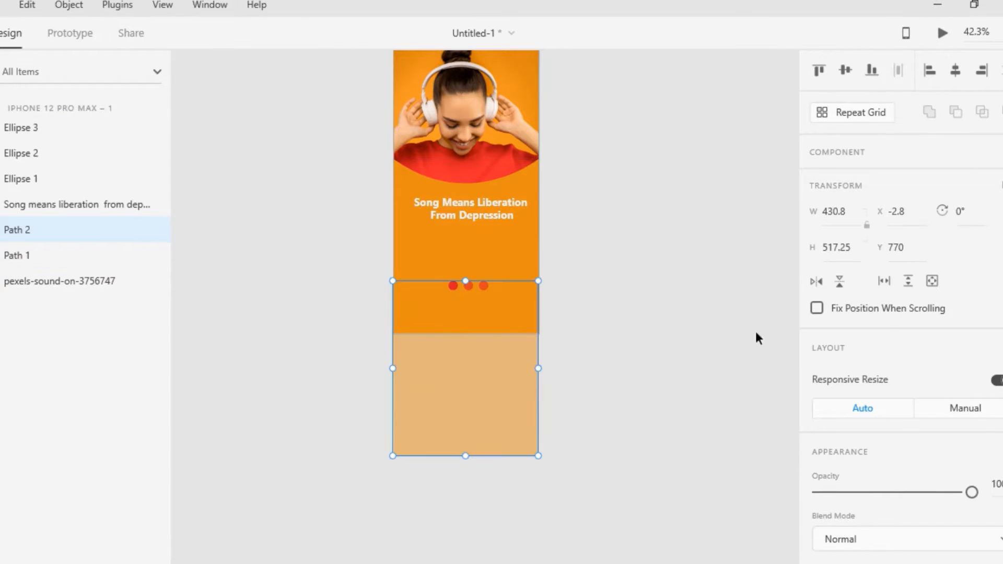
Step: Fill the duplicated curved shape with red sampled from the shirt in the photo
{"action": "scroll", "coordinate": [878, 401], "scroll_direction": "down", "scroll_amount": 5}
{"action": "left_click", "coordinate": [1000, 303]}
{"action": "left_click", "coordinate": [523, 163]}
Step: Bring the red curved shape to the front and position it over the orange shape
{"action": "right_click", "coordinate": [452, 356]}
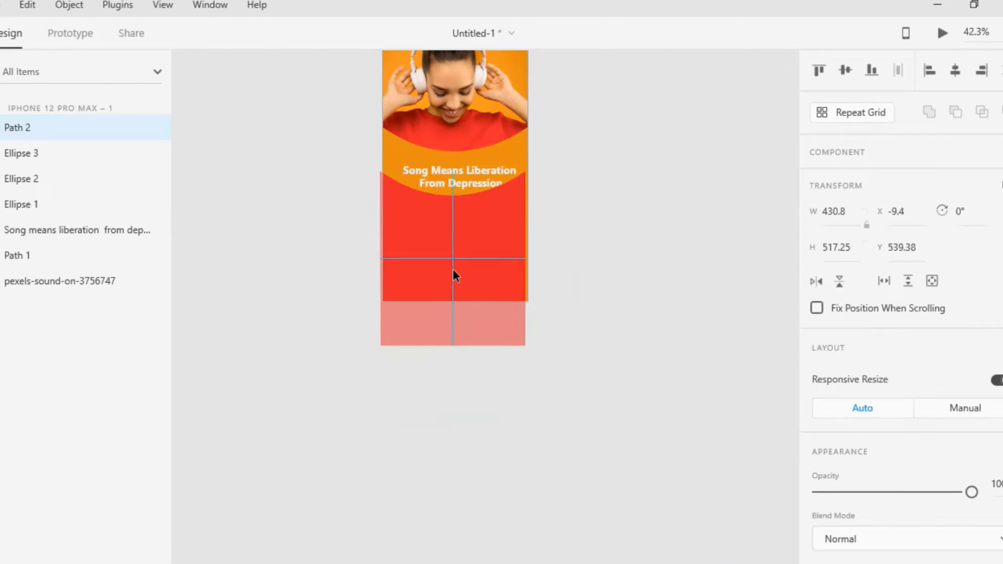
{"action": "left_click_drag", "start_coordinate": [452, 268], "coordinate": [456, 235]}
{"action": "left_click", "coordinate": [412, 346]}
Step: Add the text "sing in" near the left edge of the red shape, below the curve
{"action": "scroll", "coordinate": [437, 253], "scroll_direction": "up", "scroll_amount": 4}
{"action": "scroll", "coordinate": [438, 253], "scroll_direction": "up", "scroll_amount": 3}
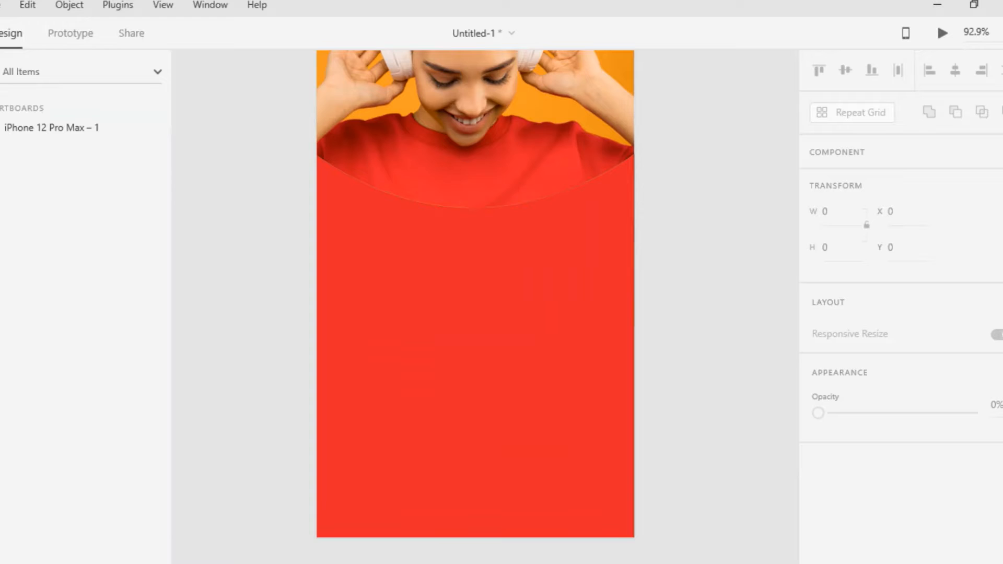
{"action": "left_click", "coordinate": [346, 256]}
{"action": "type", "text": "sing in"}
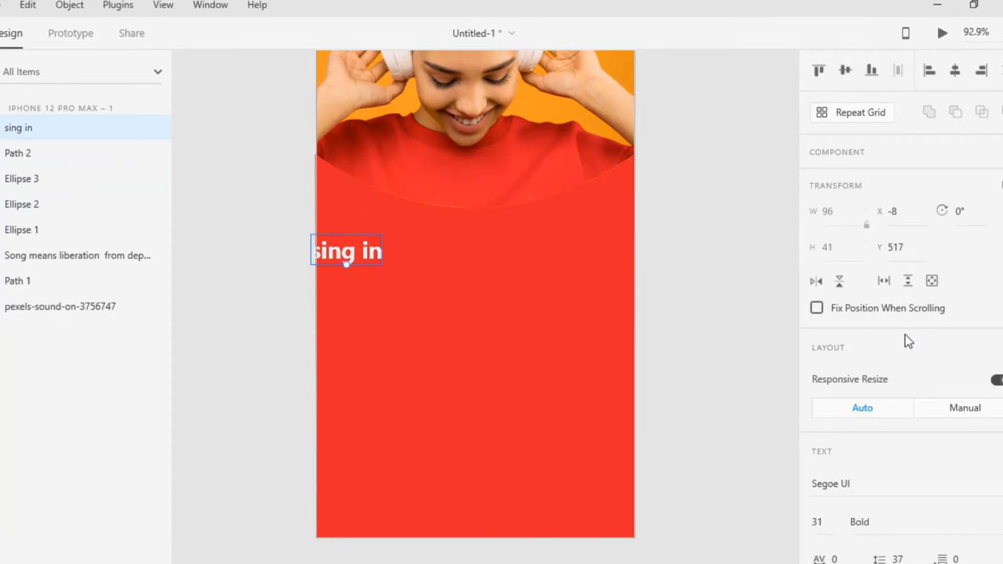
Step: Apply title case to the "sing in" text and move it inward from the artboard's left edge
{"action": "scroll", "coordinate": [908, 341], "scroll_direction": "down", "scroll_amount": 5}
{"action": "left_click", "coordinate": [868, 402]}
{"action": "left_click_drag", "start_coordinate": [357, 256], "coordinate": [388, 256]}
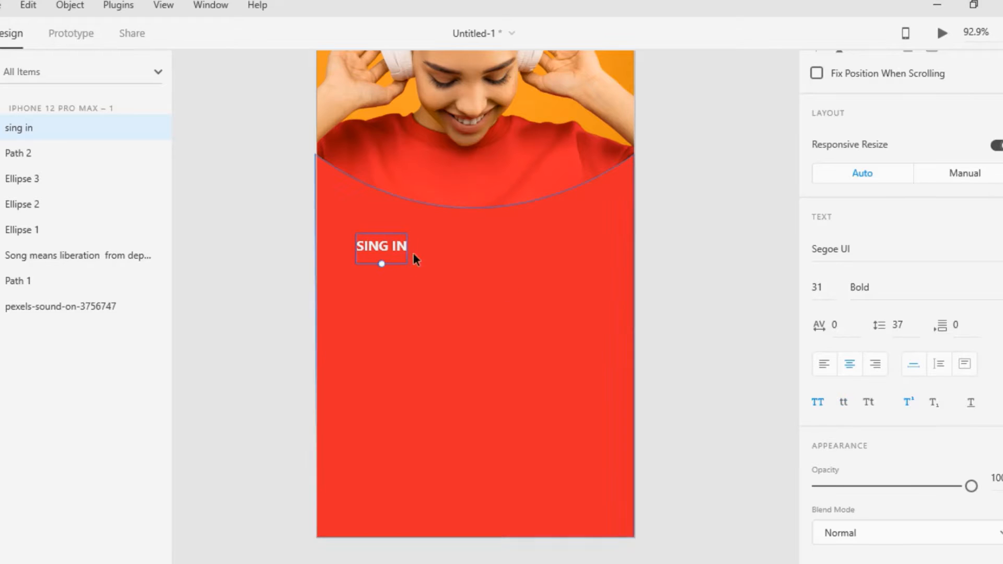
{"action": "left_click", "coordinate": [298, 225]}
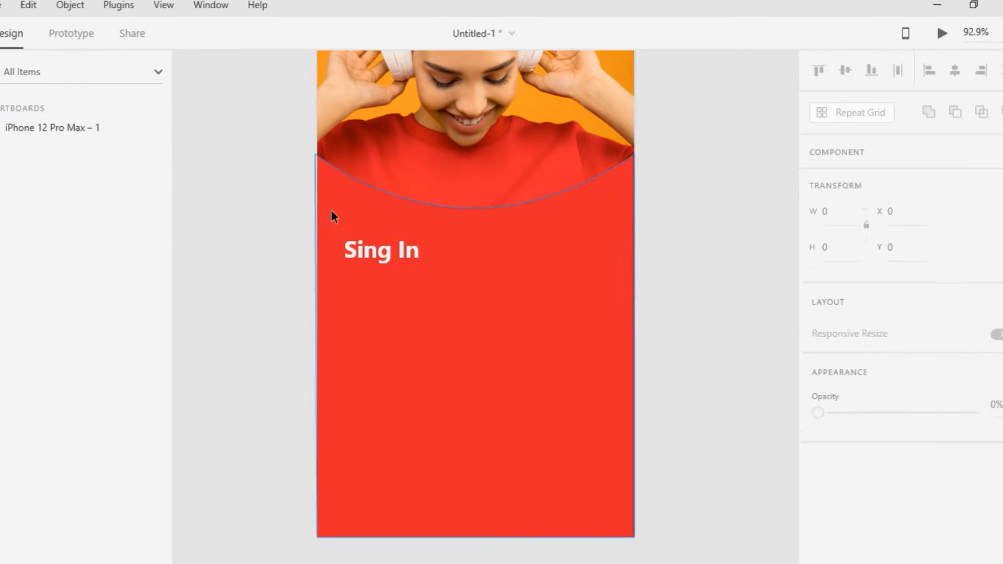
Step: Duplicate the "Sing In" text onto the same line at the opposite side of the red shape
{"action": "left_click_drag", "start_coordinate": [376, 251], "coordinate": [533, 252]}
{"action": "left_click", "coordinate": [224, 209]}
{"action": "scroll", "coordinate": [475, 292], "scroll_direction": "down", "scroll_amount": 3}
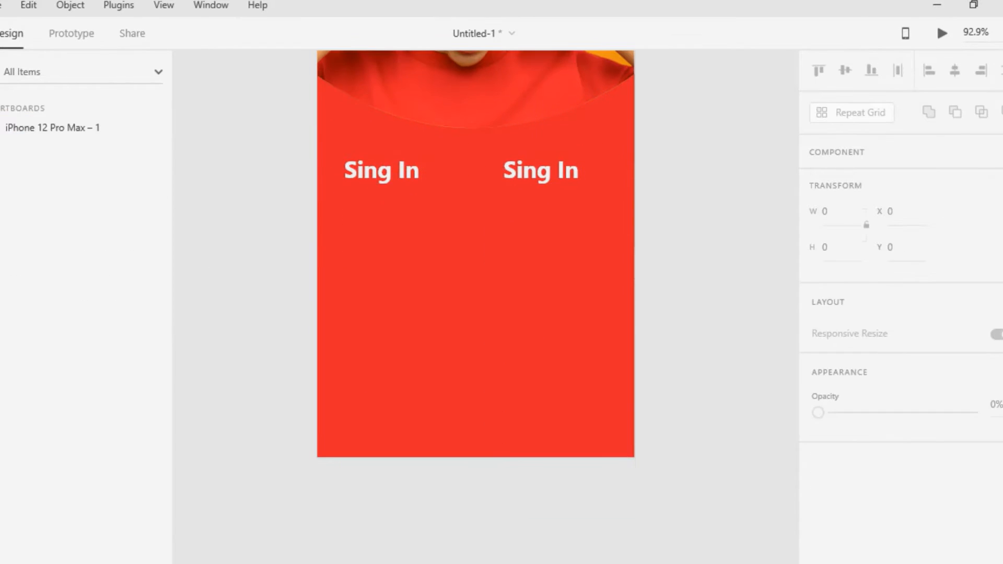
Step: Draw a white rectangle about 271 by 35 below the headings and stack two copies beneath it
{"action": "left_click_drag", "start_coordinate": [376, 217], "coordinate": [578, 244]}
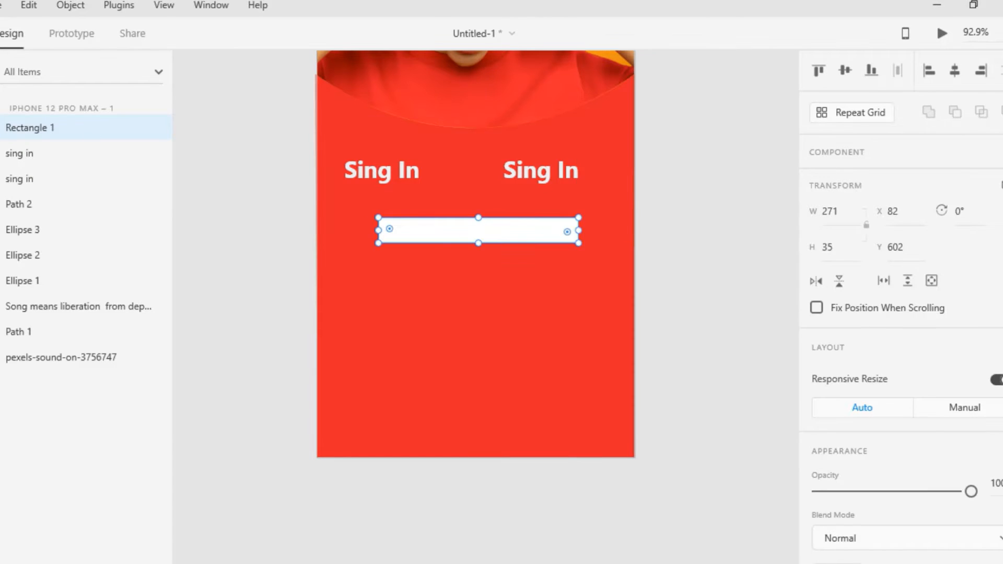
{"action": "left_click_drag", "start_coordinate": [453, 233], "coordinate": [457, 278]}
{"action": "left_click_drag", "start_coordinate": [457, 278], "coordinate": [458, 318]}
{"action": "left_click", "coordinate": [519, 99]}
Step: Move the two "Sing In" headings to line up with the outer edges of the white rectangles
{"action": "scroll", "coordinate": [472, 189], "scroll_direction": "up", "scroll_amount": 2}
{"action": "left_click_drag", "start_coordinate": [370, 162], "coordinate": [414, 180]}
{"action": "left_click_drag", "start_coordinate": [546, 171], "coordinate": [540, 189]}
{"action": "scroll", "coordinate": [707, 254], "scroll_direction": "down", "scroll_amount": 1}
{"action": "scroll", "coordinate": [836, 366], "scroll_direction": "down", "scroll_amount": 3}
Step: Set the font size of both "Sing In" headings to 28
{"action": "left_click", "coordinate": [817, 365]}
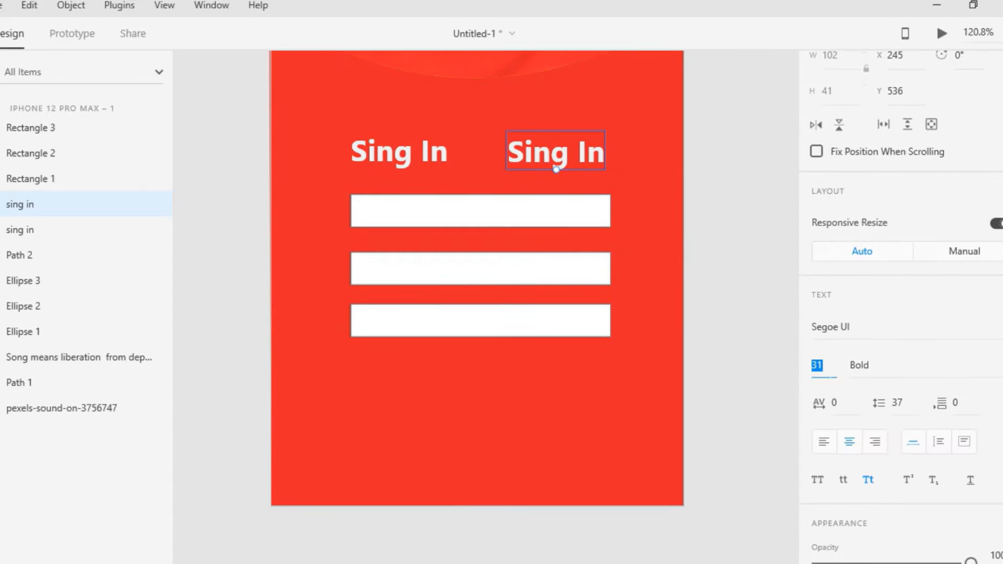
{"action": "key", "text": "Down"}
{"action": "key", "text": "Down"}
{"action": "key", "text": "Down"}
{"action": "key", "text": "Down"}
{"action": "key", "text": "Down"}
{"action": "key", "text": "Up"}
{"action": "key", "text": "Up"}
{"action": "left_click", "coordinate": [411, 159]}
{"action": "left_click", "coordinate": [817, 366]}
{"action": "key", "text": "Down"}
{"action": "key", "text": "Down"}
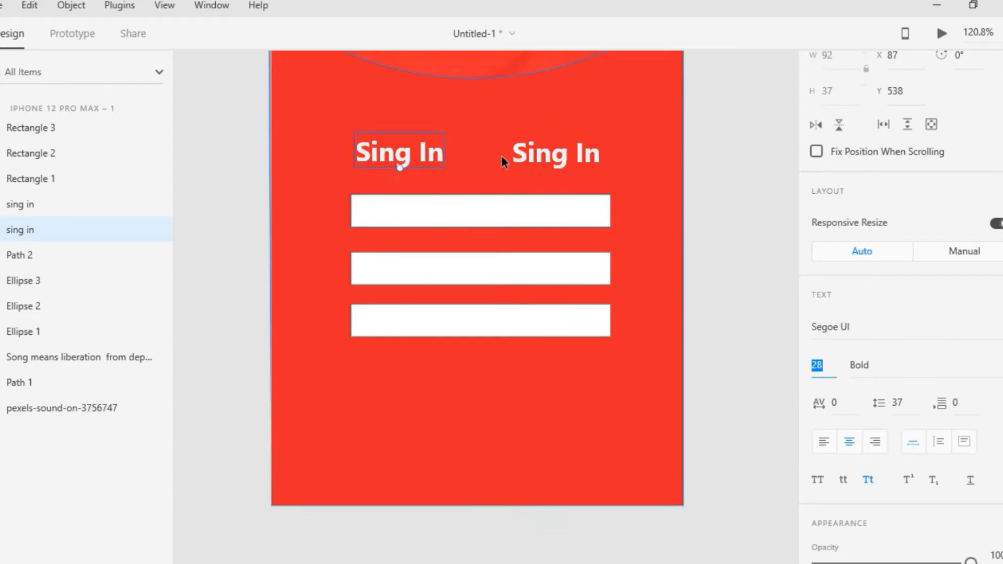
Step: Change the second heading's text to "Sing up"
{"action": "left_click", "coordinate": [599, 158]}
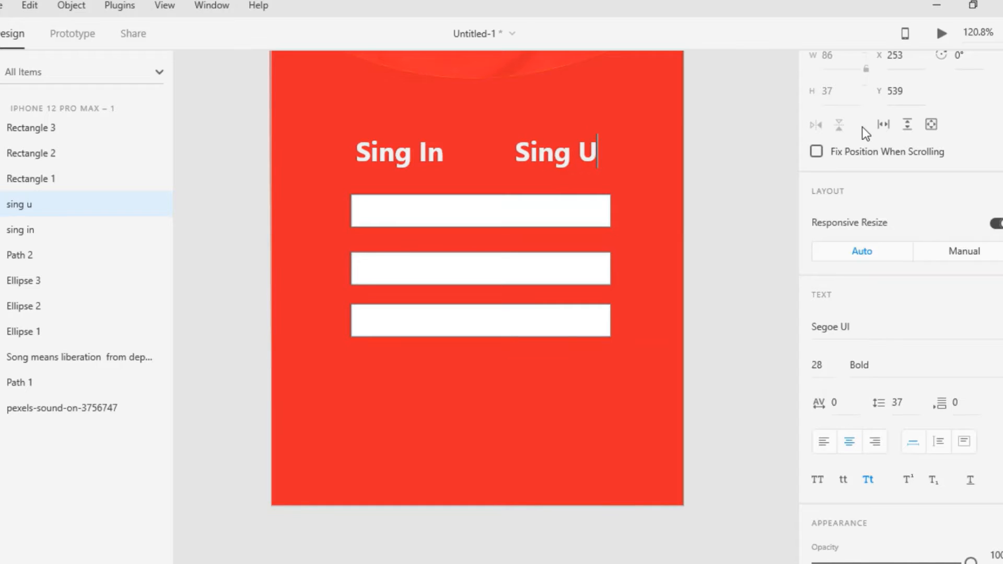
{"action": "type", "text": "p"}
{"action": "key", "text": "BackSpace"}
{"action": "key", "text": "BackSpace"}
{"action": "type", "text": "up"}
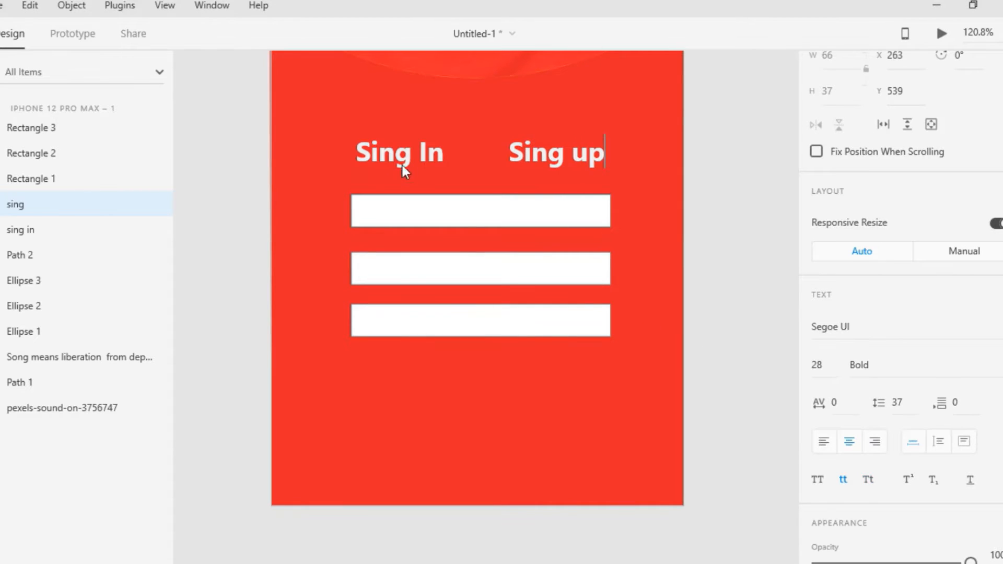
Step: Restyle the first heading to read "Sing in", with only its first letter capitalised
{"action": "double_click", "coordinate": [403, 161]}
{"action": "left_click", "coordinate": [421, 158]}
{"action": "key", "text": "BackSpace"}
{"action": "key", "text": "Escape"}
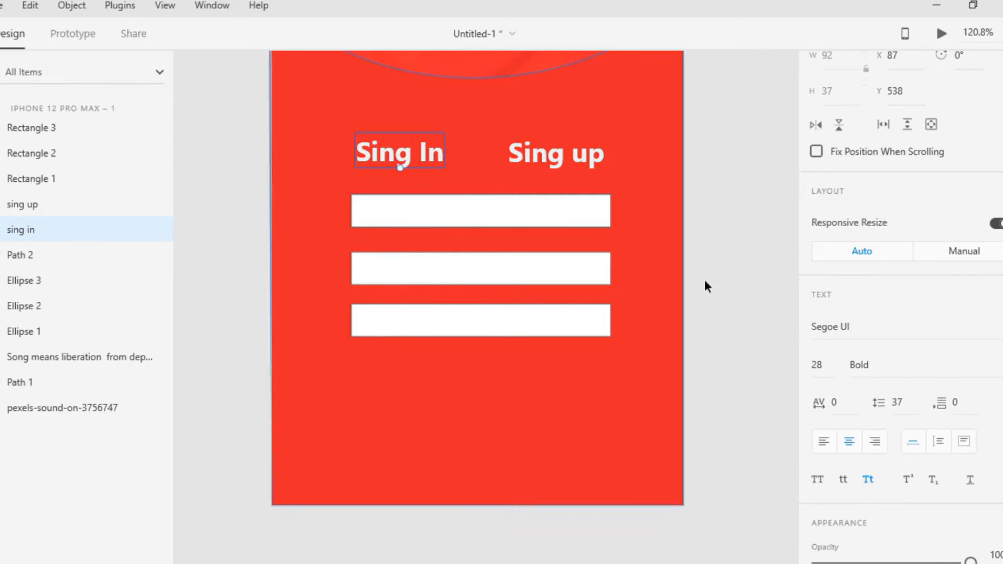
{"action": "key", "text": "BackSpace"}
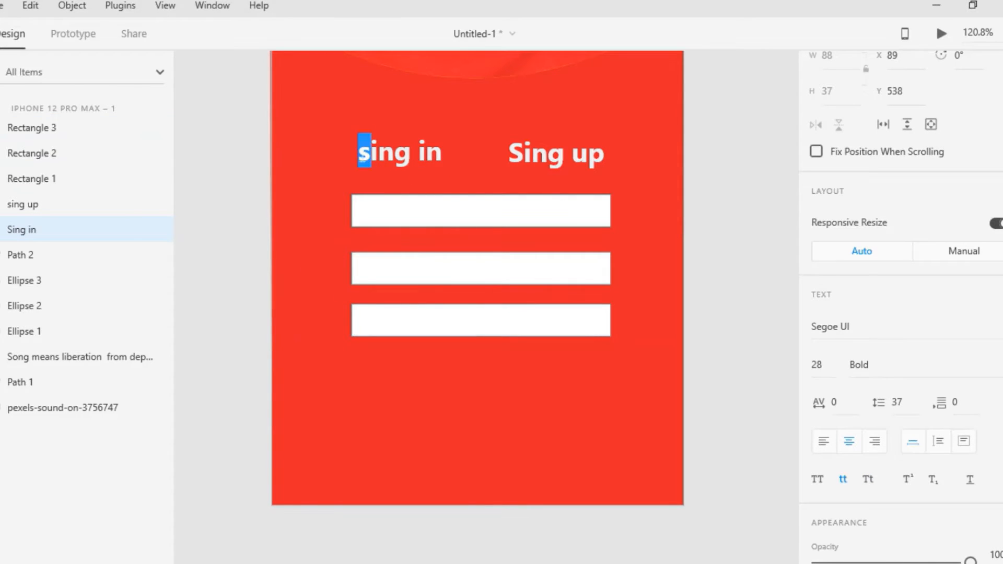
{"action": "left_click", "coordinate": [816, 478]}
{"action": "key", "text": "Escape"}
Step: Draw a short horizontal line below the "Sing in" heading with the Pen tool and give it an off-white border colour
{"action": "key", "text": "p"}
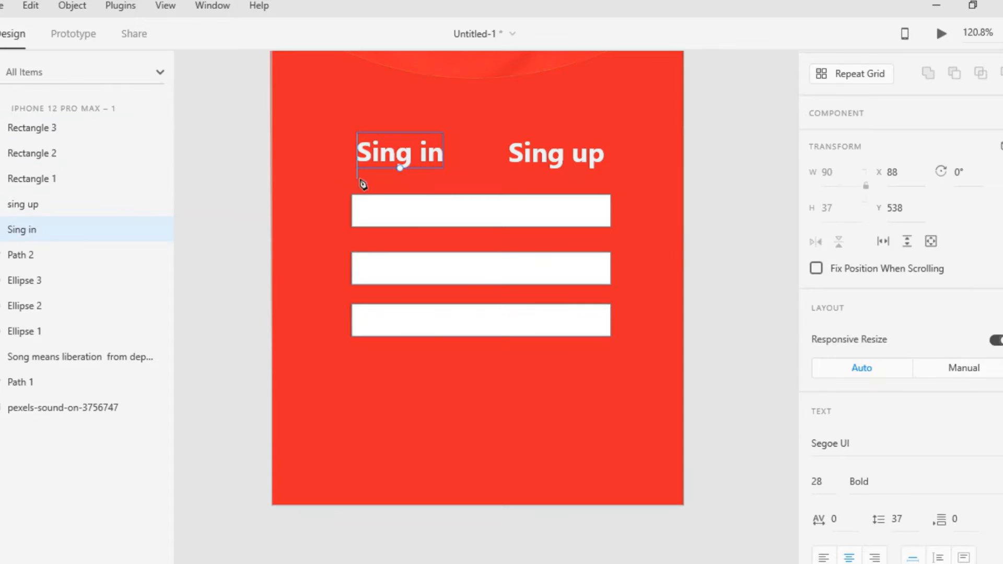
{"action": "left_click", "coordinate": [356, 187]}
{"action": "key", "text": "v"}
{"action": "scroll", "coordinate": [857, 292], "scroll_direction": "down", "scroll_amount": 5}
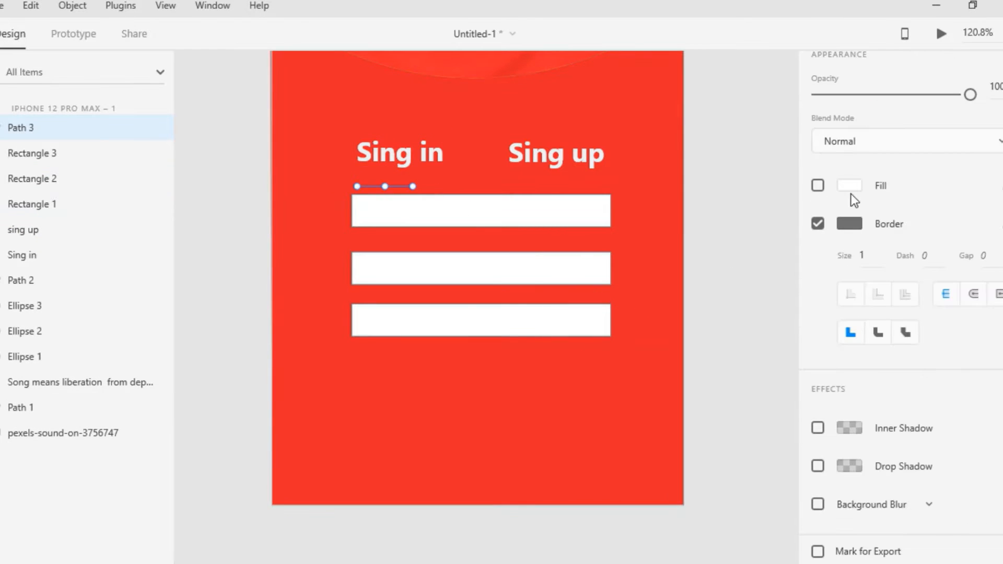
{"action": "left_click", "coordinate": [849, 230]}
{"action": "left_click", "coordinate": [617, 122]}
{"action": "left_click", "coordinate": [473, 180]}
Step: Thicken the line's border and centre it directly under the "Sing in" heading
{"action": "left_click", "coordinate": [387, 186]}
{"action": "scroll", "coordinate": [857, 292], "scroll_direction": "down", "scroll_amount": 5}
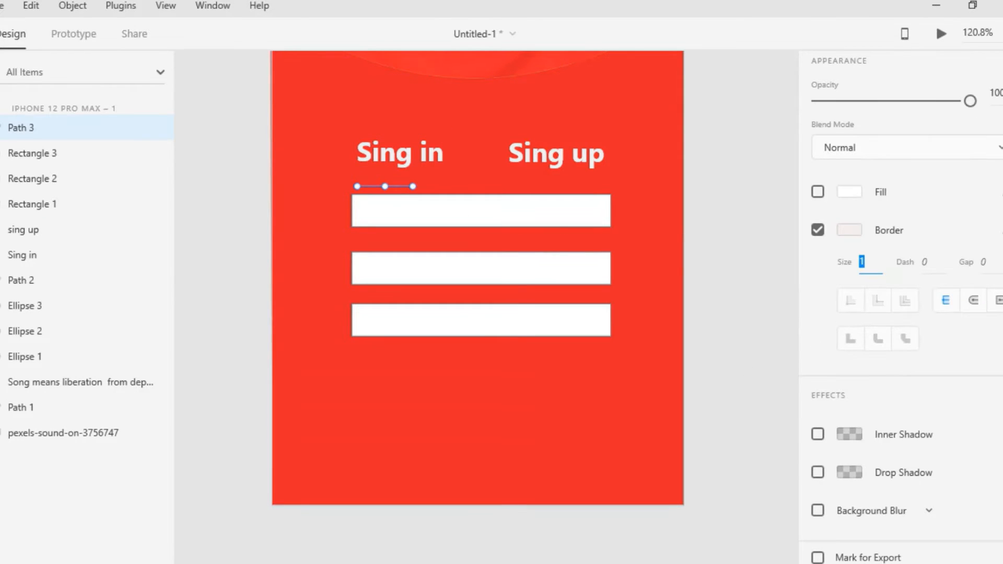
{"action": "scroll", "coordinate": [898, 293], "scroll_direction": "up", "scroll_amount": 5}
{"action": "scroll", "coordinate": [361, 182], "scroll_direction": "up", "scroll_amount": 3}
{"action": "left_click_drag", "start_coordinate": [394, 193], "coordinate": [425, 162]}
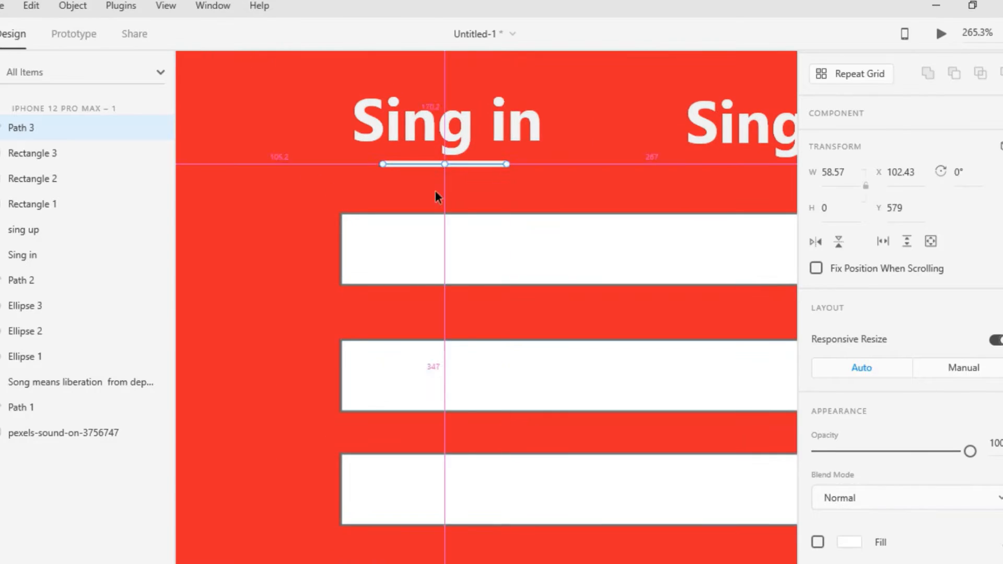
{"action": "scroll", "coordinate": [434, 190], "scroll_direction": "down", "scroll_amount": 7}
Step: Copy the envelope and padlock images from the Downloads folder in File Explorer and paste them into the Adobe XD design
{"action": "left_click", "coordinate": [600, 111]}
{"action": "scroll", "coordinate": [554, 470], "scroll_direction": "up", "scroll_amount": 3}
{"action": "left_click", "coordinate": [423, 504]}
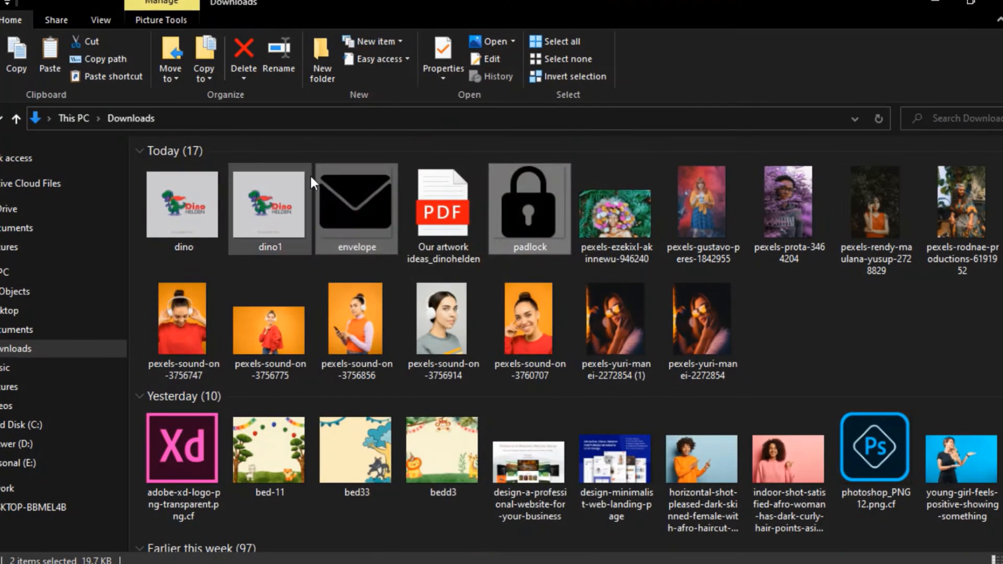
{"action": "right_click", "coordinate": [348, 195]}
{"action": "left_click", "coordinate": [388, 477]}
{"action": "left_click", "coordinate": [936, 5]}
{"action": "left_click", "coordinate": [31, 6]}
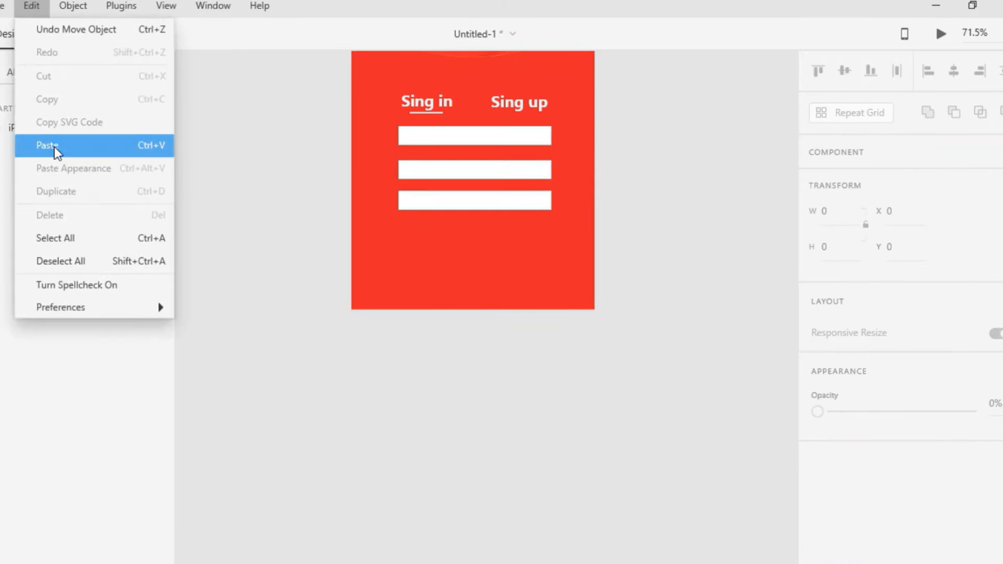
{"action": "left_click", "coordinate": [54, 147]}
Step: Scale down the pasted envelope and padlock icons and move them over the first and second white rectangles
{"action": "left_click_drag", "start_coordinate": [344, 456], "coordinate": [471, 326]}
{"action": "left_click_drag", "start_coordinate": [485, 312], "coordinate": [424, 136]}
{"action": "left_click", "coordinate": [711, 374]}
{"action": "left_click_drag", "start_coordinate": [638, 455], "coordinate": [420, 165]}
{"action": "scroll", "coordinate": [417, 175], "scroll_direction": "up", "scroll_amount": 2}
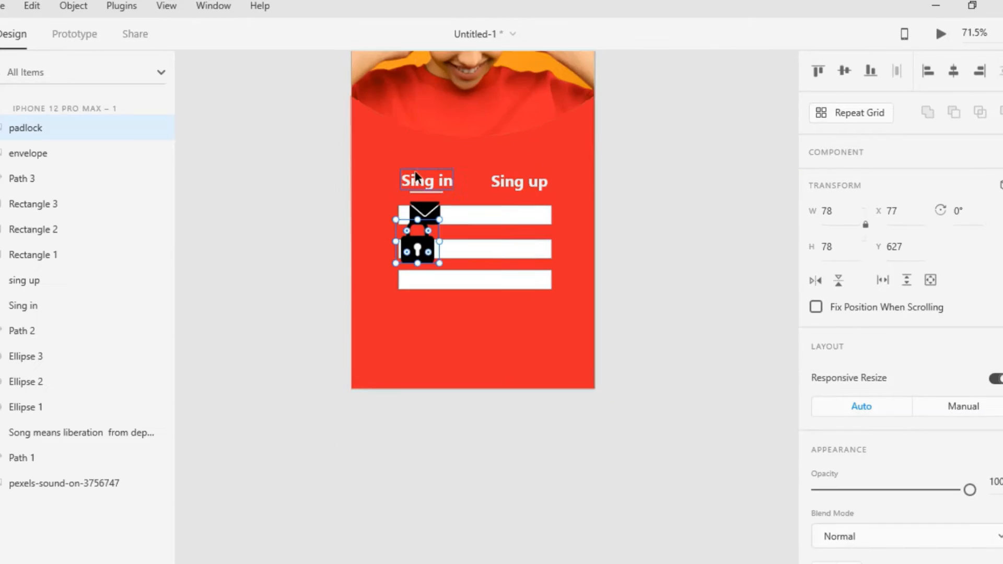
Step: Shrink both icons to fit inside the first two rectangles, with the envelope at 22 by 22, and align them vertically near the left edge
{"action": "scroll", "coordinate": [419, 250], "scroll_direction": "up", "scroll_amount": 5}
{"action": "left_click_drag", "start_coordinate": [334, 297], "coordinate": [387, 246]}
{"action": "left_click_drag", "start_coordinate": [427, 221], "coordinate": [394, 187]}
{"action": "scroll", "coordinate": [402, 252], "scroll_direction": "up", "scroll_amount": 1}
{"action": "left_click", "coordinate": [425, 204]}
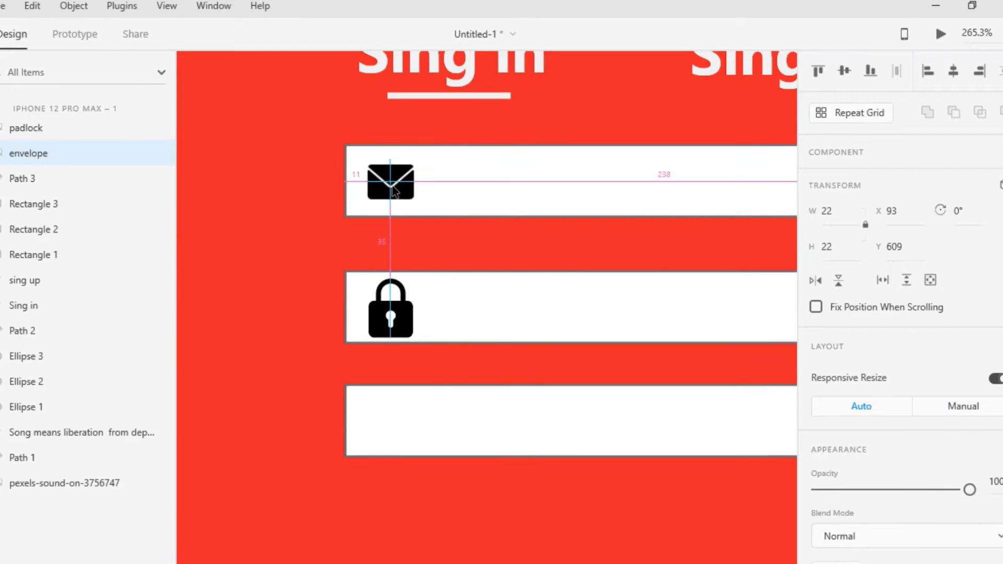
{"action": "left_click", "coordinate": [438, 251]}
{"action": "scroll", "coordinate": [438, 254], "scroll_direction": "down", "scroll_amount": 6}
{"action": "scroll", "coordinate": [569, 256], "scroll_direction": "up", "scroll_amount": 2}
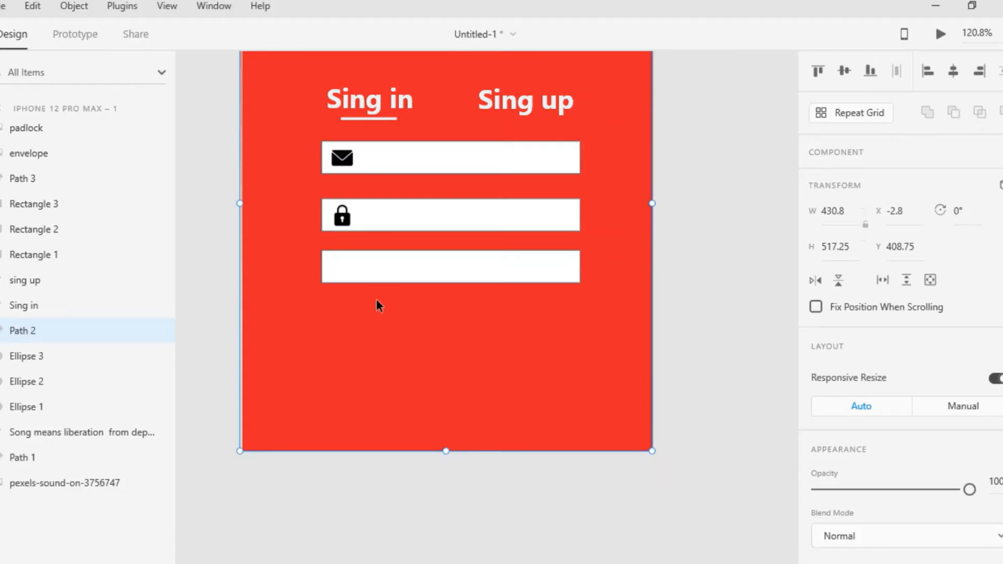
Step: Reduce the envelope icon slightly inside the first rectangle
{"action": "left_click", "coordinate": [337, 234]}
{"action": "scroll", "coordinate": [336, 234], "scroll_direction": "up", "scroll_amount": 8}
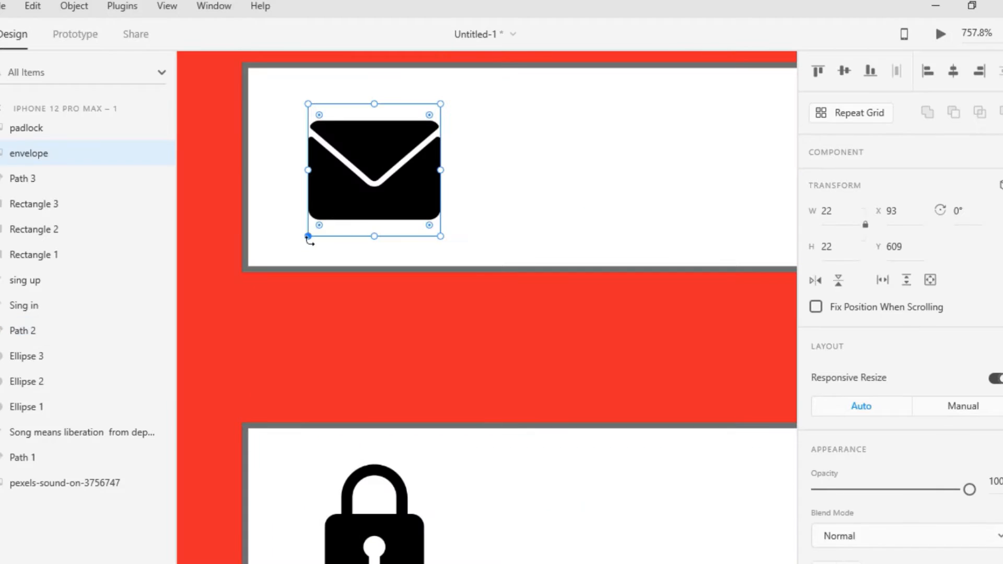
{"action": "left_click_drag", "start_coordinate": [309, 235], "coordinate": [315, 230]}
{"action": "left_click", "coordinate": [233, 264]}
{"action": "scroll", "coordinate": [233, 263], "scroll_direction": "down", "scroll_amount": 8}
Step: Remove the border from all three white rectangles
{"action": "left_click", "coordinate": [337, 242]}
{"action": "scroll", "coordinate": [825, 334], "scroll_direction": "down", "scroll_amount": 5}
{"action": "left_click", "coordinate": [817, 338]}
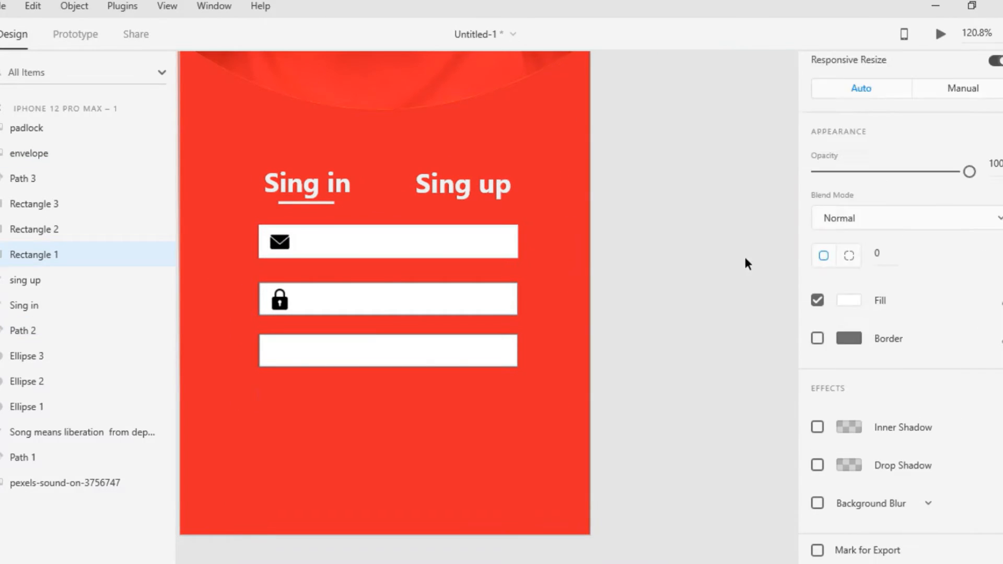
{"action": "left_click", "coordinate": [471, 299]}
{"action": "scroll", "coordinate": [809, 342], "scroll_direction": "down", "scroll_amount": 5}
{"action": "left_click", "coordinate": [816, 345]}
{"action": "left_click", "coordinate": [460, 351]}
{"action": "scroll", "coordinate": [803, 342], "scroll_direction": "down", "scroll_amount": 6}
{"action": "left_click", "coordinate": [817, 268]}
Step: Add the text "Email address" on the first white rectangle
{"action": "scroll", "coordinate": [327, 369], "scroll_direction": "down", "scroll_amount": 3}
{"action": "scroll", "coordinate": [309, 342], "scroll_direction": "up", "scroll_amount": 4}
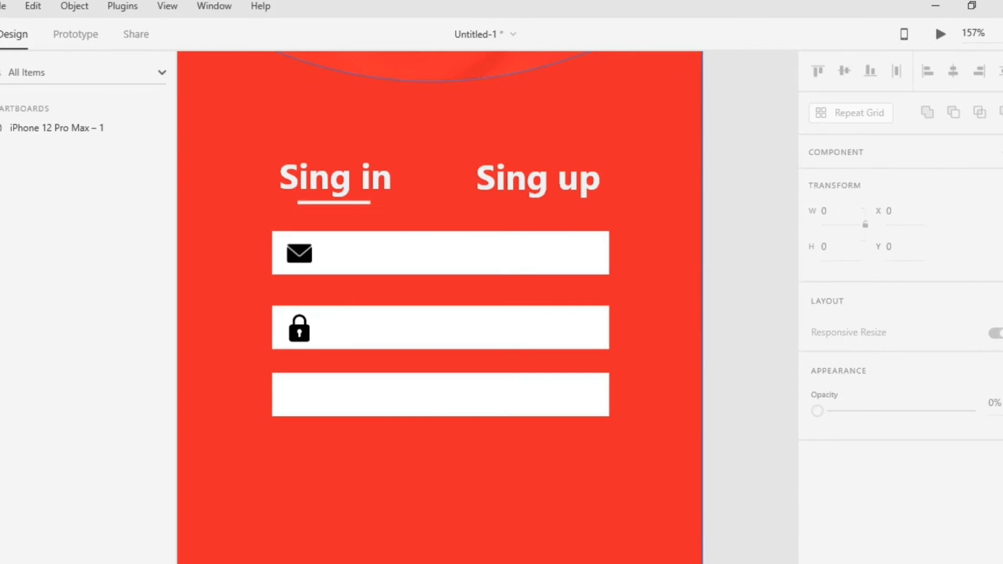
{"action": "key", "text": "t"}
{"action": "left_click", "coordinate": [339, 244]}
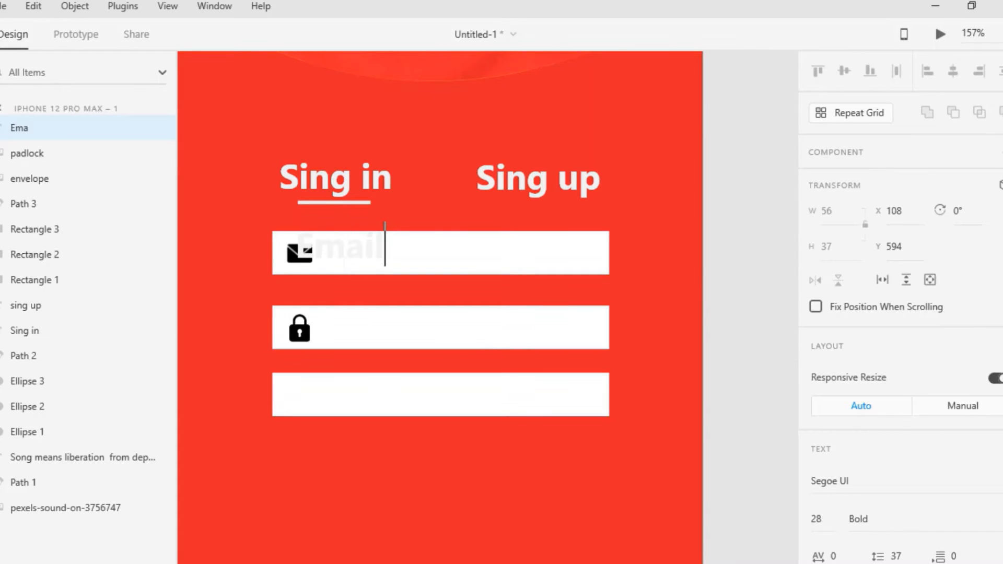
{"action": "type", "text": "Email address"}
{"action": "key", "text": "Escape"}
Step: Place the "Email address" text beside the envelope icon, set its size to 13 and give it a grey fill
{"action": "left_click_drag", "start_coordinate": [349, 239], "coordinate": [429, 256]}
{"action": "type", "text": "13"}
{"action": "key", "text": "Return"}
{"action": "scroll", "coordinate": [930, 386], "scroll_direction": "down", "scroll_amount": 3}
{"action": "left_click", "coordinate": [848, 302]}
{"action": "left_click", "coordinate": [616, 269]}
{"action": "left_click", "coordinate": [406, 261]}
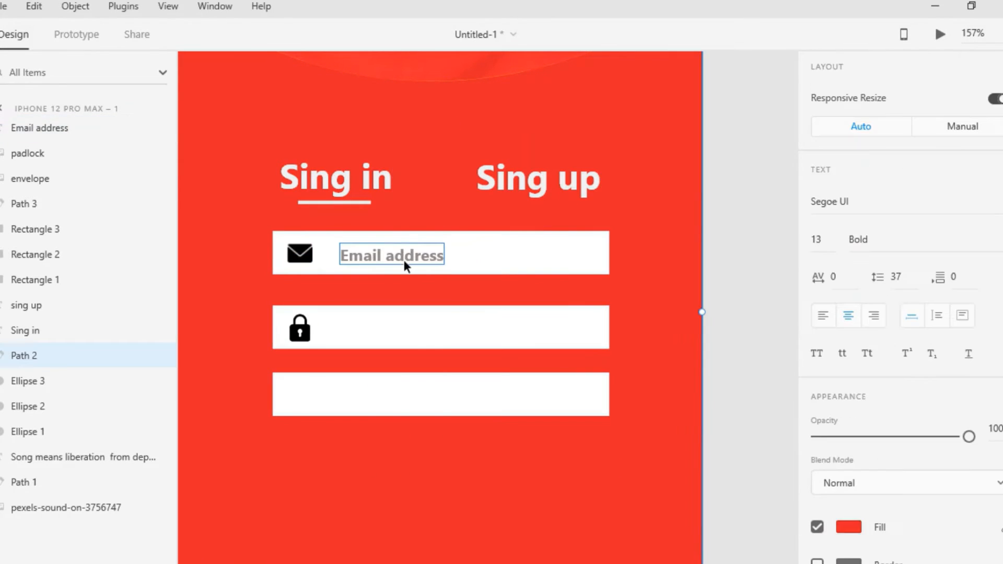
Step: Try subscript formatting on the "Email address" text and undo it
{"action": "scroll", "coordinate": [934, 207], "scroll_direction": "down", "scroll_amount": 3}
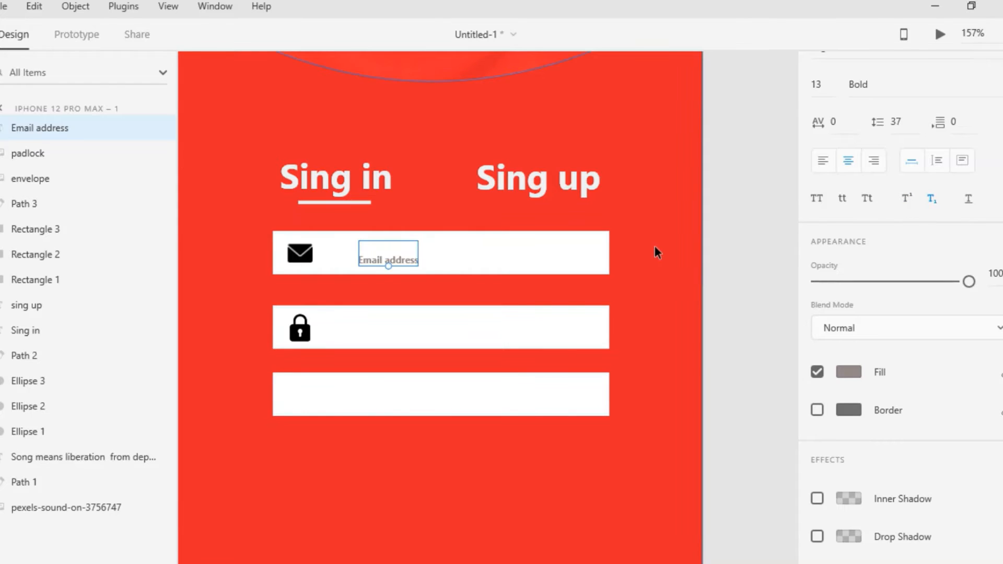
{"action": "key", "text": "ctrl+z"}
{"action": "scroll", "coordinate": [831, 313], "scroll_direction": "down", "scroll_amount": 1}
{"action": "scroll", "coordinate": [856, 313], "scroll_direction": "up", "scroll_amount": 4}
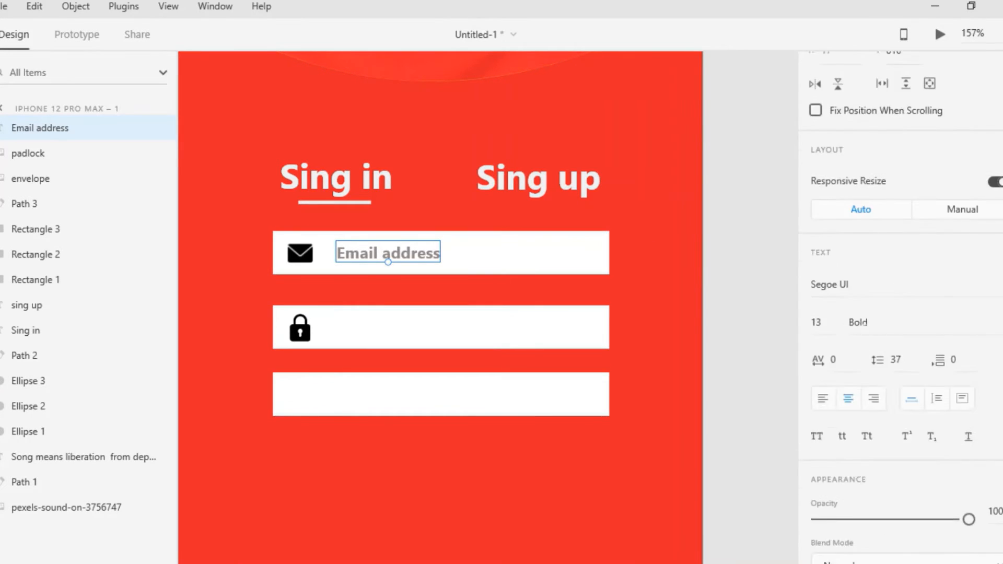
Step: Change the "Email address" text weight to Regular
{"action": "scroll", "coordinate": [861, 331], "scroll_direction": "down", "scroll_amount": 4}
{"action": "scroll", "coordinate": [872, 378], "scroll_direction": "up", "scroll_amount": 5}
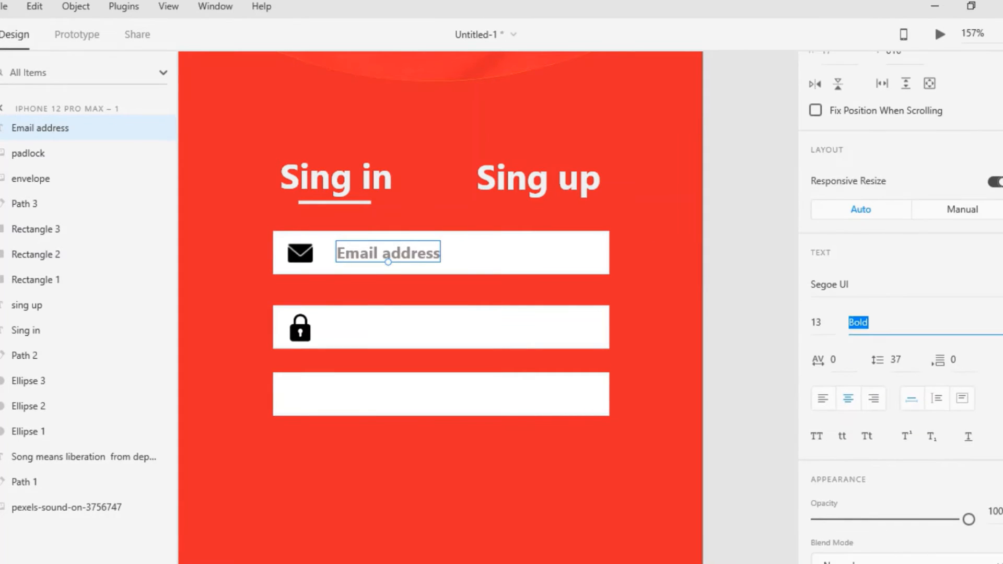
{"action": "left_click", "coordinate": [689, 316]}
Step: Add the text "Password" beside the padlock icon and align it with the "Email address" text
{"action": "left_click", "coordinate": [342, 329]}
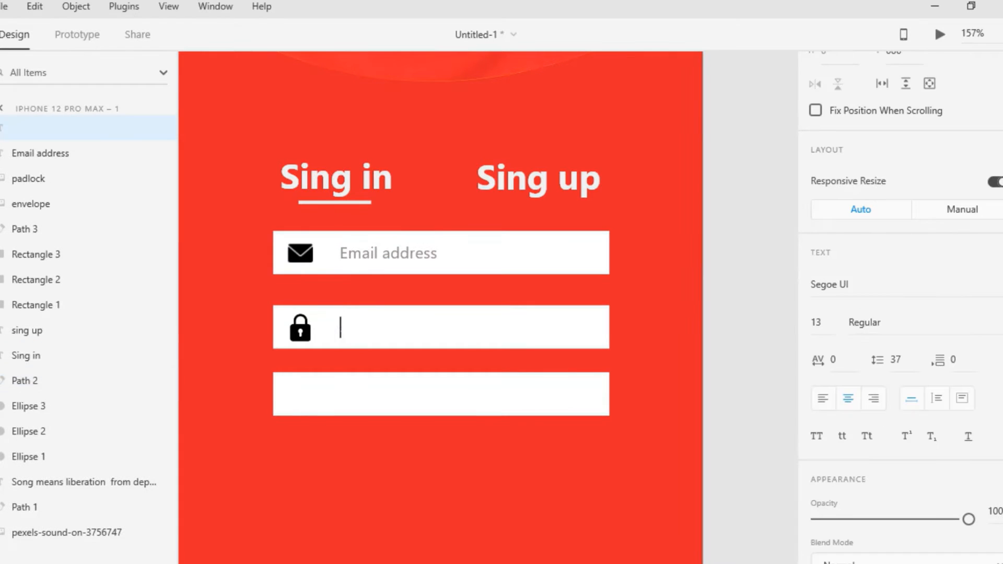
{"action": "key", "text": "Escape"}
{"action": "mouse_move", "coordinate": [370, 329]}
{"action": "left_mouse_down"}
{"action": "mouse_move", "coordinate": [406, 333]}
{"action": "mouse_move", "coordinate": [356, 325]}
{"action": "left_mouse_up"}
{"action": "left_click", "coordinate": [374, 436]}
{"action": "left_click", "coordinate": [423, 472]}
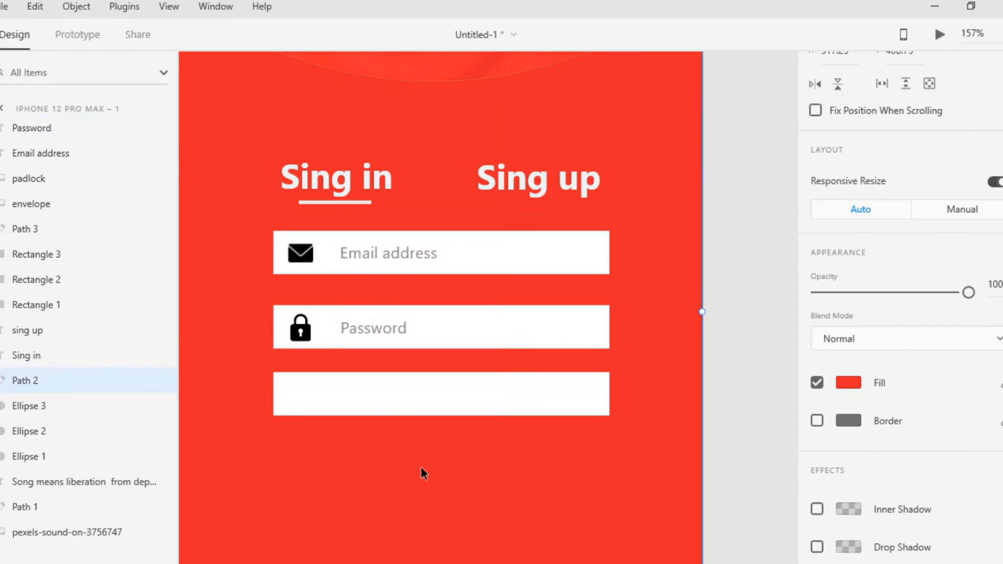
Step: Round the corners of the third white rectangle to a radius of 18
{"action": "scroll", "coordinate": [662, 411], "scroll_direction": "down", "scroll_amount": 1}
{"action": "left_click_drag", "start_coordinate": [296, 386], "coordinate": [334, 400]}
{"action": "left_click", "coordinate": [437, 460]}
Step: Place a copy of the "Sing in" heading over the rounded rectangle and open its fill colour
{"action": "left_click_drag", "start_coordinate": [317, 161], "coordinate": [420, 373]}
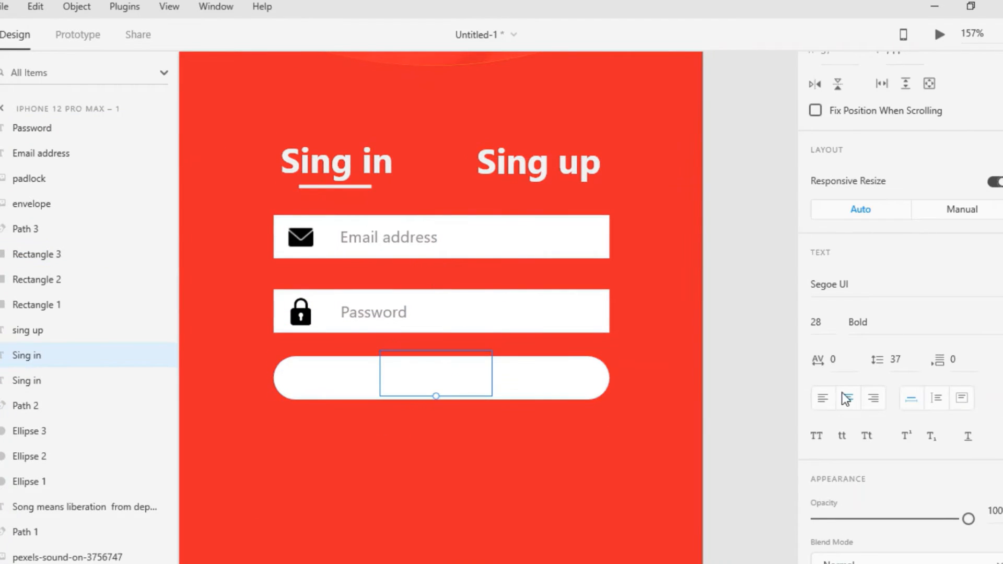
{"action": "scroll", "coordinate": [888, 392], "scroll_direction": "down", "scroll_amount": 5}
{"action": "left_click", "coordinate": [847, 299]}
{"action": "left_click", "coordinate": [427, 379]}
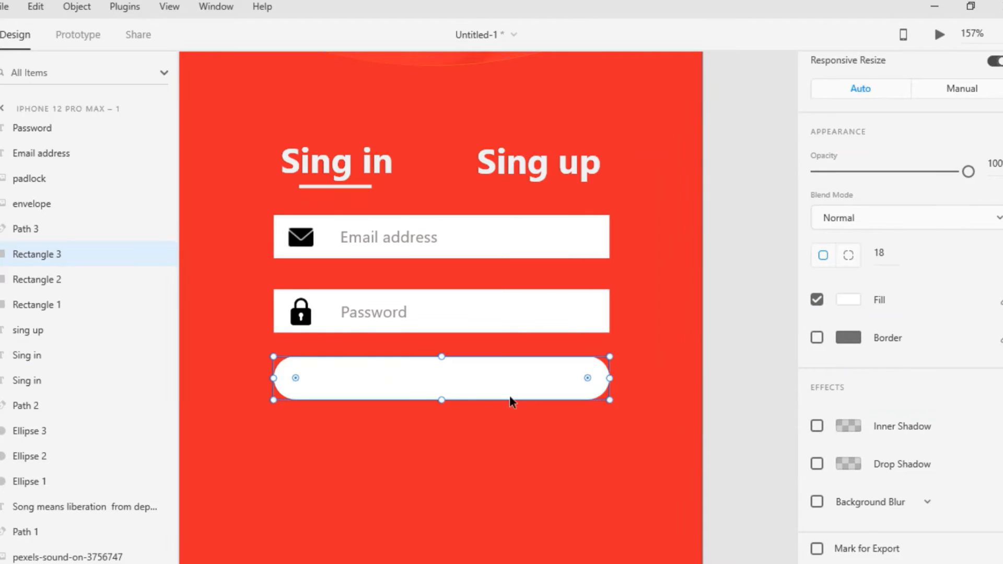
{"action": "left_click", "coordinate": [847, 299]}
{"action": "left_click", "coordinate": [644, 324]}
{"action": "key", "text": "ctrl+z"}
{"action": "key", "text": "ctrl+z"}
Step: Give the copied "Sing in" text a dark brown-grey fill and bring it in front of the rounded rectangle
{"action": "mouse_move", "coordinate": [624, 300]}
{"action": "left_mouse_down"}
{"action": "mouse_move", "coordinate": [629, 318]}
{"action": "mouse_move", "coordinate": [622, 287]}
{"action": "left_mouse_up"}
{"action": "left_click", "coordinate": [641, 311]}
{"action": "left_click", "coordinate": [437, 384]}
{"action": "right_click", "coordinate": [418, 381]}
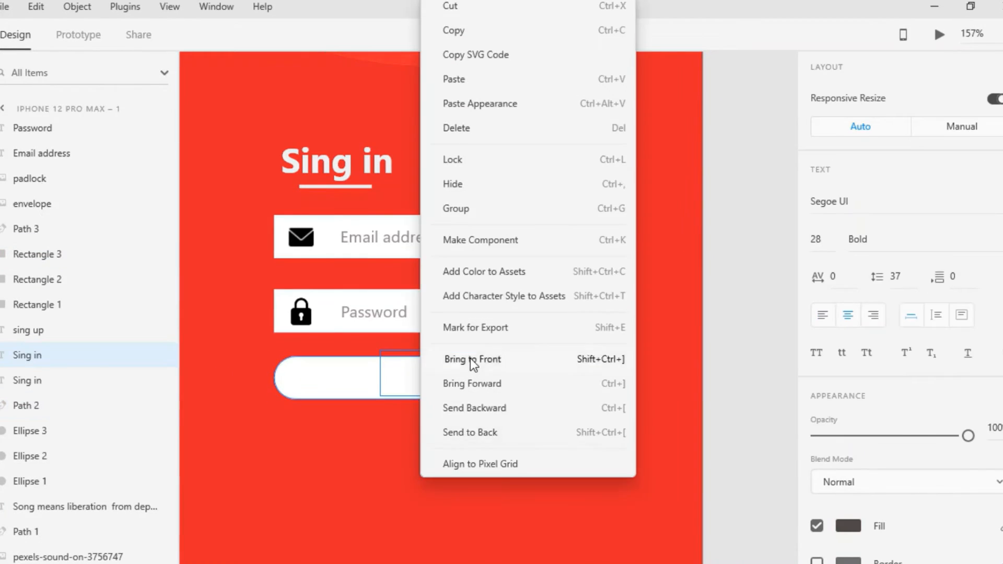
{"action": "left_click", "coordinate": [459, 358]}
{"action": "scroll", "coordinate": [522, 418], "scroll_direction": "down", "scroll_amount": 1}
{"action": "scroll", "coordinate": [848, 375], "scroll_direction": "down", "scroll_amount": 4}
{"action": "scroll", "coordinate": [848, 375], "scroll_direction": "up", "scroll_amount": 6}
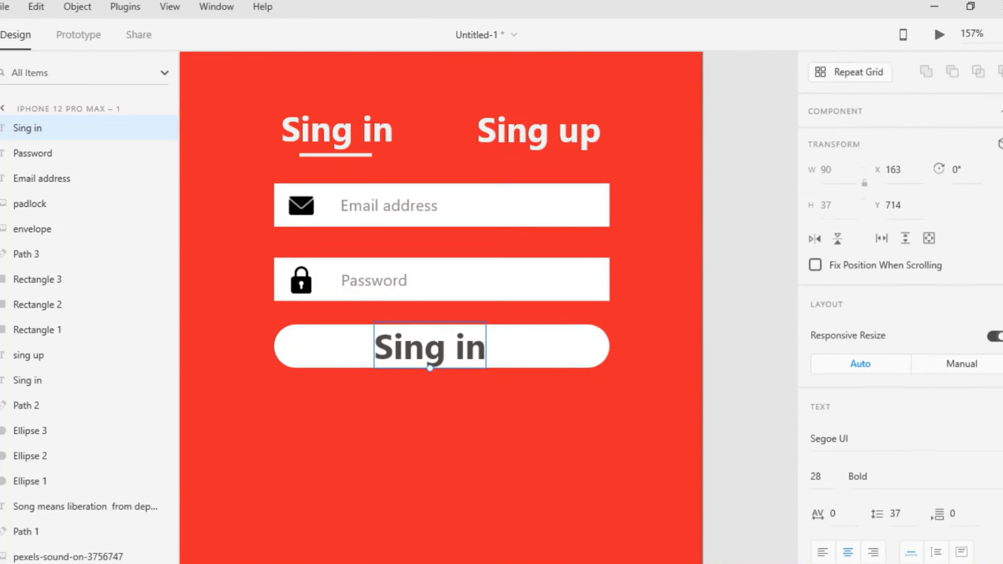
Step: Set the button's "Sing in" text size to 24 and centre it on the rounded rectangle
{"action": "scroll", "coordinate": [836, 389], "scroll_direction": "down", "scroll_amount": 1}
{"action": "left_click", "coordinate": [817, 400]}
{"action": "key", "text": "Down"}
{"action": "key", "text": "Down"}
{"action": "key", "text": "Down"}
{"action": "key", "text": "Down"}
{"action": "left_click", "coordinate": [600, 418]}
{"action": "left_click", "coordinate": [438, 354]}
{"action": "left_click_drag", "start_coordinate": [437, 353], "coordinate": [445, 349]}
{"action": "left_click", "coordinate": [440, 427]}
Step: Add the text "Forget password" below the rounded "Sing in" button
{"action": "key", "text": "t"}
{"action": "left_click", "coordinate": [367, 399]}
{"action": "type", "text": "Re"}
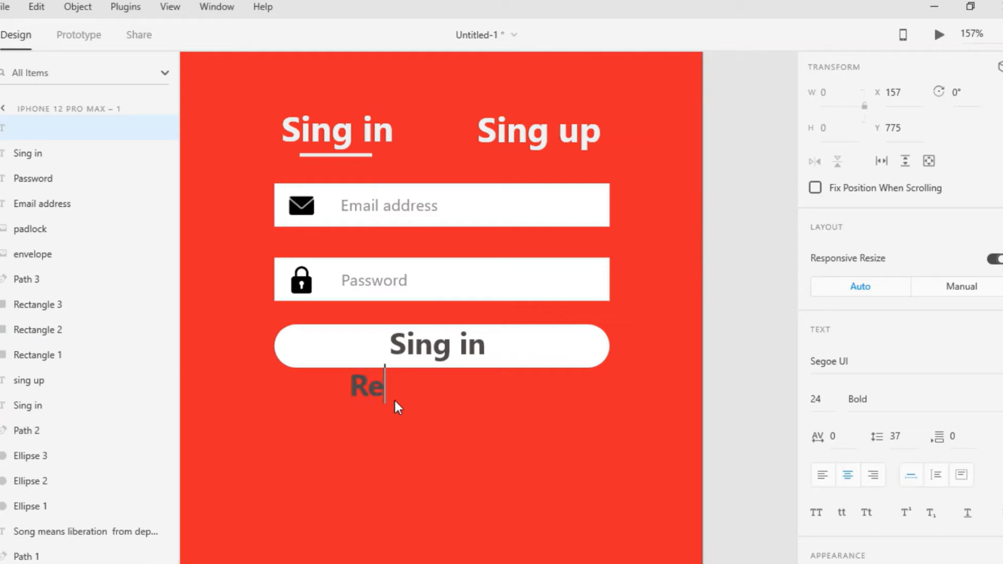
{"action": "type", "text": "s"}
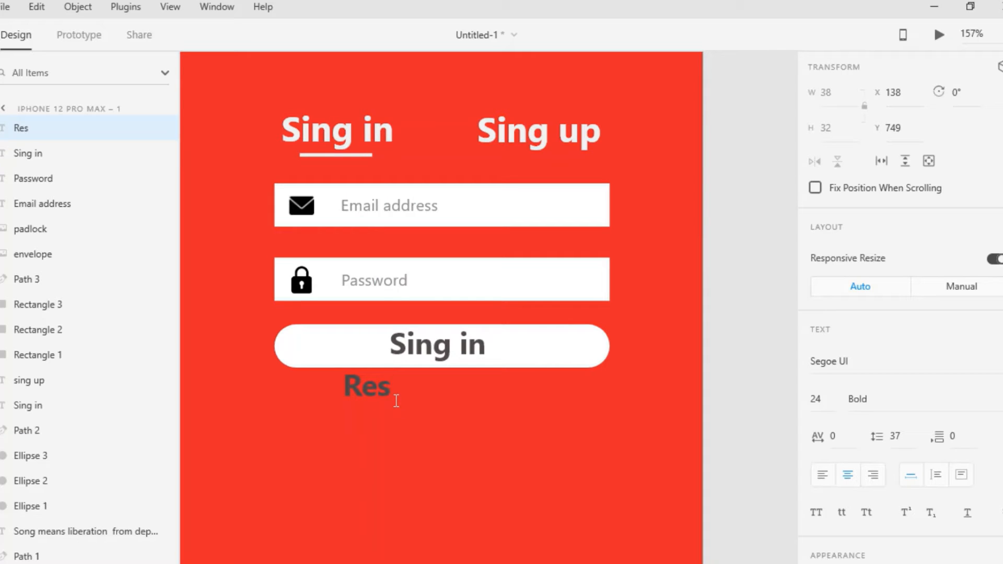
{"action": "type", "text": "Forg"}
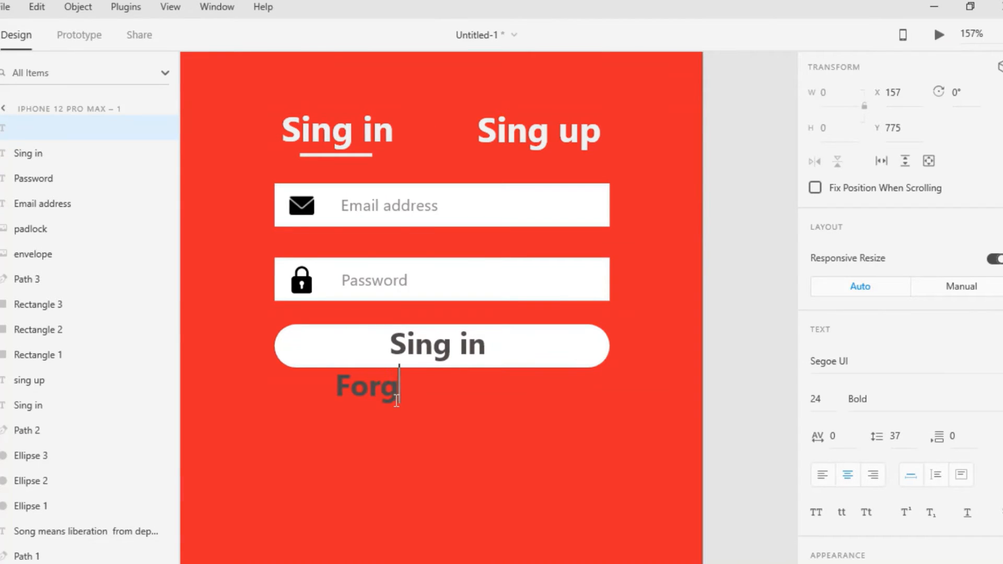
{"action": "type", "text": "et password"}
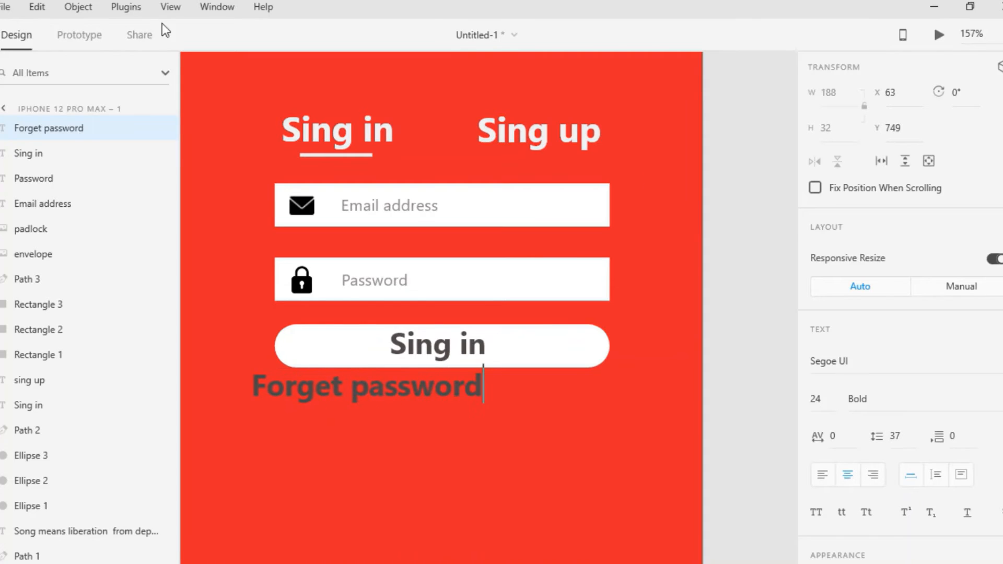
Step: Centre the "Forget password" text below the rounded "Sing in" button and set its size to 9
{"action": "left_click", "coordinate": [1, 73]}
{"action": "left_click_drag", "start_coordinate": [369, 401], "coordinate": [474, 390]}
{"action": "left_click", "coordinate": [816, 399]}
{"action": "type", "text": "20"}
{"action": "key", "text": "Return"}
{"action": "type", "text": "12"}
{"action": "key", "text": "Return"}
{"action": "scroll", "coordinate": [845, 304], "scroll_direction": "down", "scroll_amount": 7}
Step: Give the "Forget password" text a near-white fill
{"action": "left_click", "coordinate": [844, 302]}
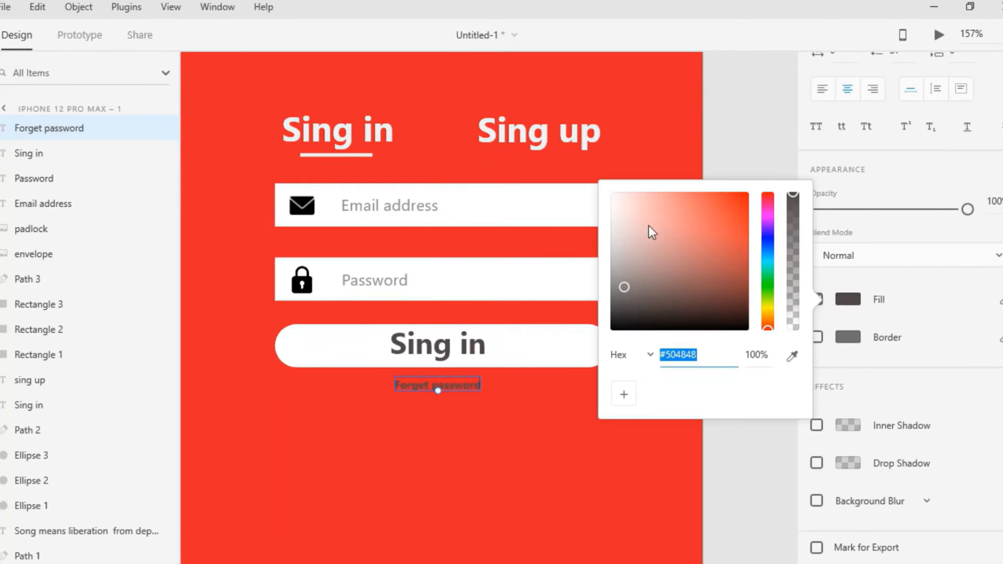
{"action": "left_click", "coordinate": [616, 204]}
{"action": "left_click", "coordinate": [453, 418]}
{"action": "scroll", "coordinate": [452, 418], "scroll_direction": "down", "scroll_amount": 4}
{"action": "scroll", "coordinate": [523, 450], "scroll_direction": "down", "scroll_amount": 2}
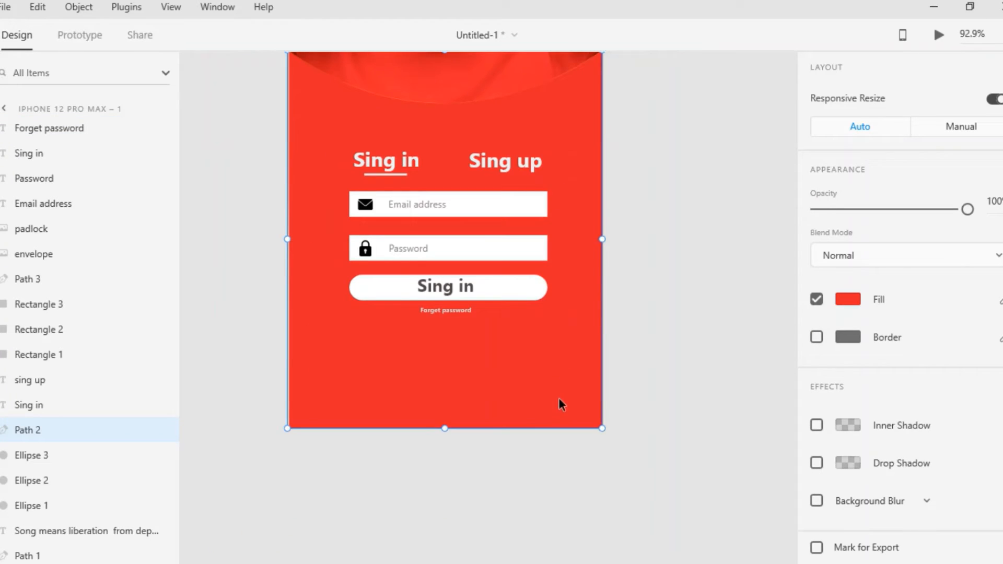
Step: Move both headings, the underline, the login fields, the button and "Forget password" together lower on the red panel
{"action": "left_click", "coordinate": [374, 160]}
{"action": "scroll", "coordinate": [441, 207], "scroll_direction": "up", "scroll_amount": 3}
{"action": "left_click", "coordinate": [333, 134], "text": "shift"}
{"action": "left_click", "coordinate": [522, 112], "text": "shift"}
{"action": "left_click", "coordinate": [386, 202], "text": "shift"}
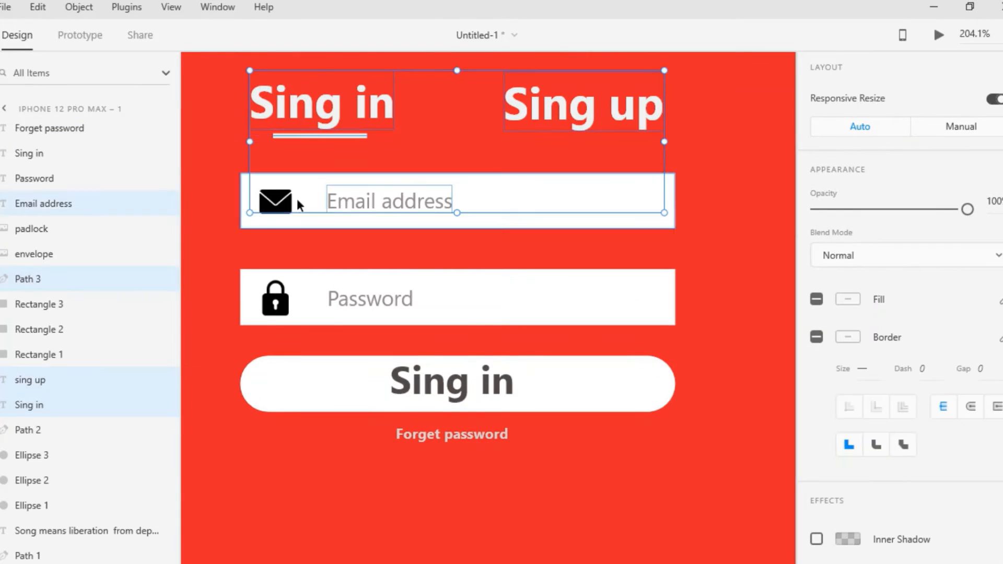
{"action": "left_click", "coordinate": [282, 202], "text": "shift"}
{"action": "left_click", "coordinate": [310, 211], "text": "shift"}
{"action": "left_click", "coordinate": [349, 303], "text": "shift"}
{"action": "left_click", "coordinate": [280, 303], "text": "shift"}
{"action": "left_click", "coordinate": [308, 311], "text": "shift"}
{"action": "left_click", "coordinate": [327, 383], "text": "shift"}
{"action": "left_click", "coordinate": [413, 384], "text": "shift"}
{"action": "left_click", "coordinate": [432, 434], "text": "shift"}
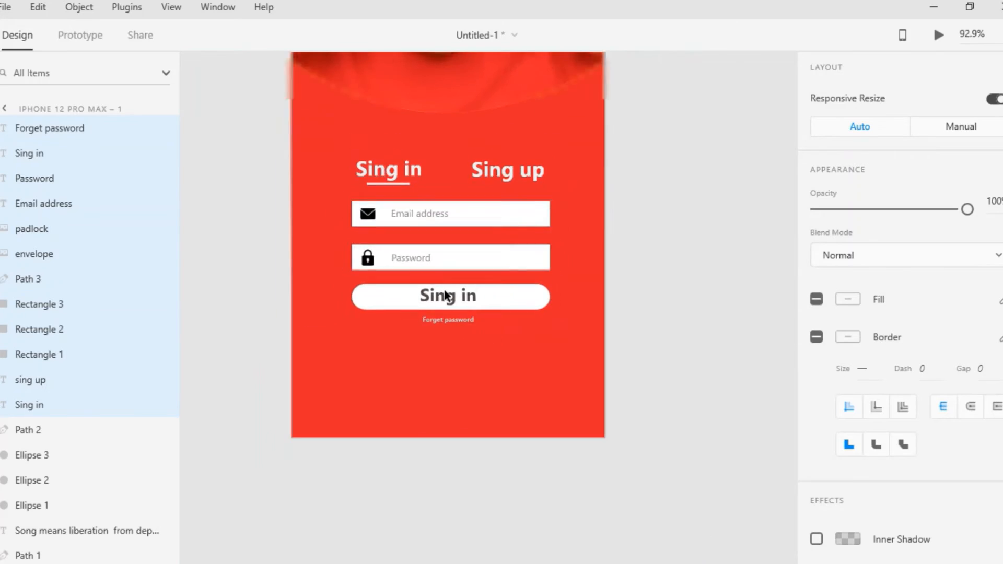
{"action": "left_click_drag", "start_coordinate": [493, 214], "coordinate": [485, 253]}
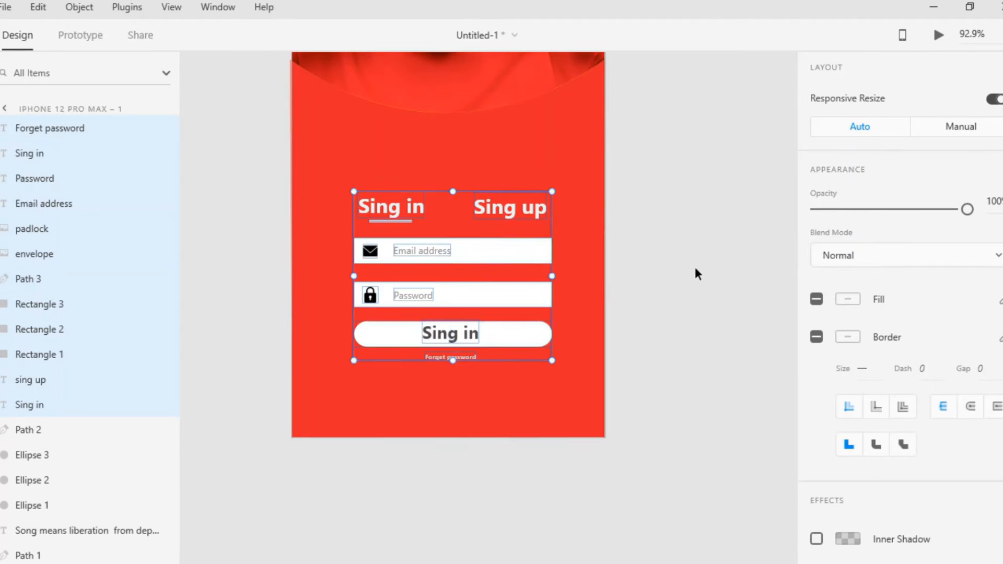
Step: Group the red panel shape with all the headings, fields, icons and texts placed on it
{"action": "left_click", "coordinate": [696, 273]}
{"action": "double_click", "coordinate": [2, 134]}
{"action": "left_click", "coordinate": [4, 135]}
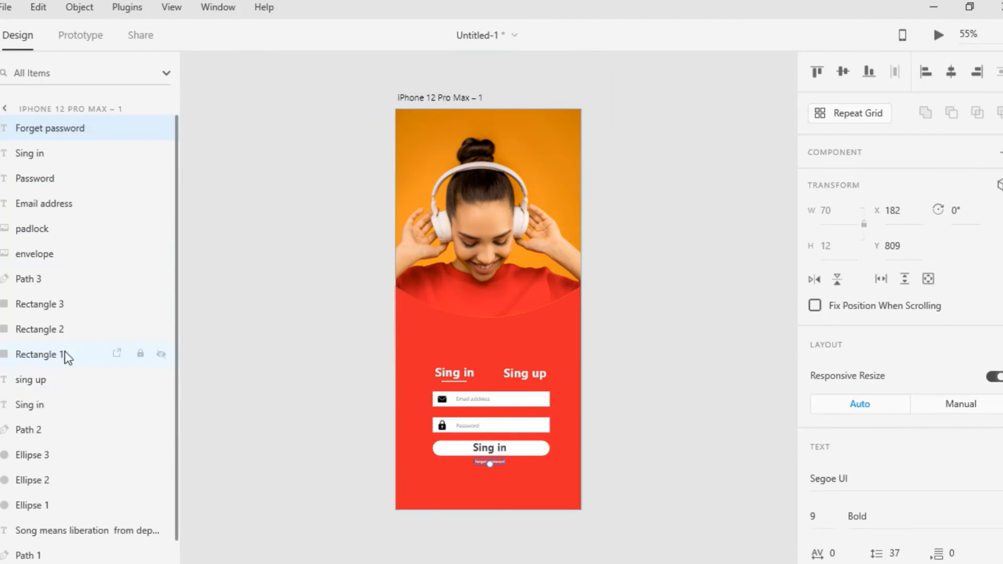
{"action": "scroll", "coordinate": [64, 351], "scroll_direction": "down", "scroll_amount": 1}
{"action": "left_click", "coordinate": [55, 404], "text": "shift"}
{"action": "right_click", "coordinate": [56, 403]}
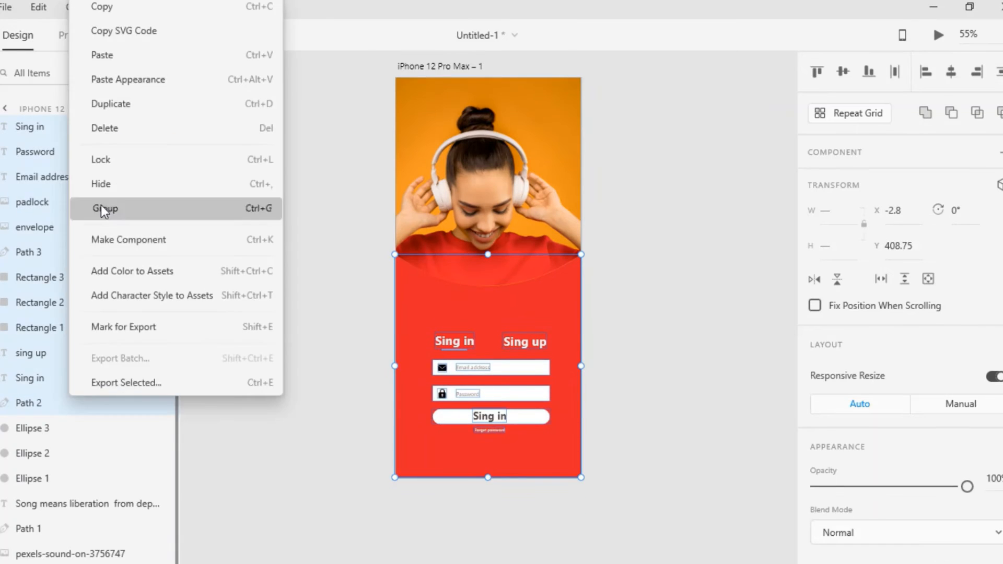
{"action": "left_click", "coordinate": [100, 206]}
Step: Move the sign-in group down to Y 741.75 and centre its "Sing in" heading on the visible red area at Y 844
{"action": "scroll", "coordinate": [493, 251], "scroll_direction": "down", "scroll_amount": 3}
{"action": "left_click_drag", "start_coordinate": [493, 246], "coordinate": [490, 372]}
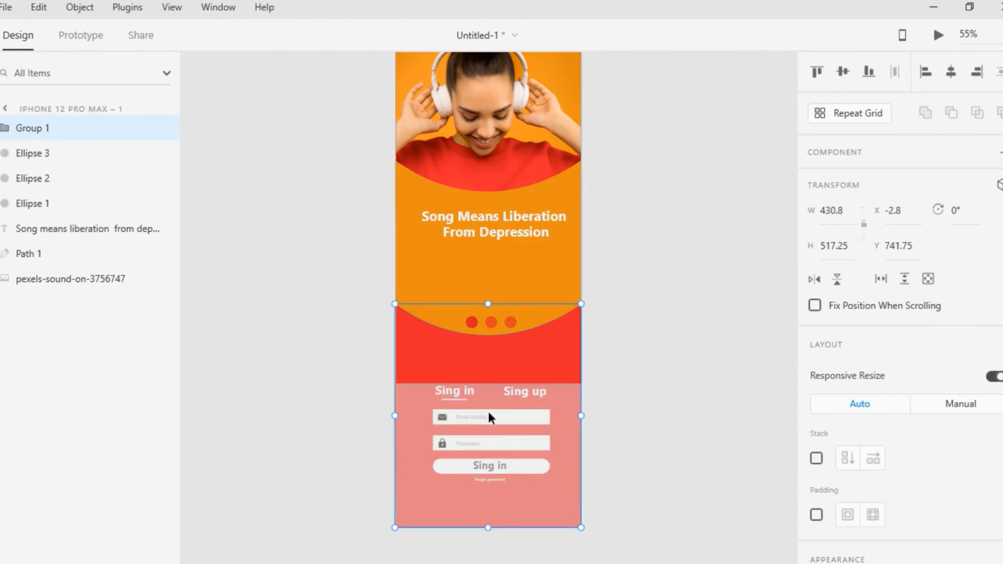
{"action": "scroll", "coordinate": [488, 413], "scroll_direction": "up", "scroll_amount": 5}
{"action": "double_click", "coordinate": [426, 233]}
{"action": "double_click", "coordinate": [428, 232]}
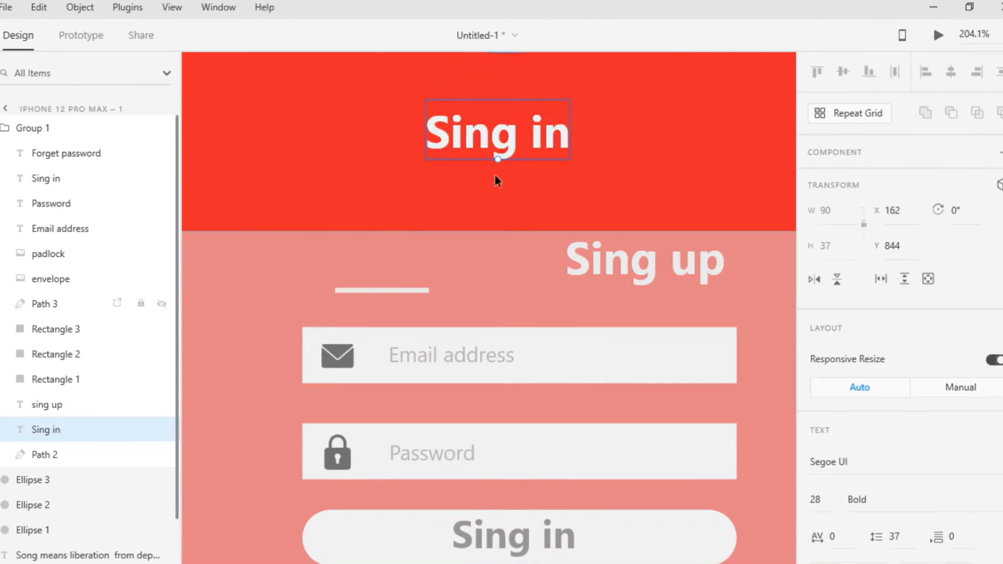
{"action": "scroll", "coordinate": [495, 177], "scroll_direction": "up", "scroll_amount": 2}
{"action": "left_click", "coordinate": [525, 262]}
Step: Move the group's remaining contents, except the "Sing in" heading and red panel, further down below the artboard edge
{"action": "scroll", "coordinate": [553, 250], "scroll_direction": "down", "scroll_amount": 5}
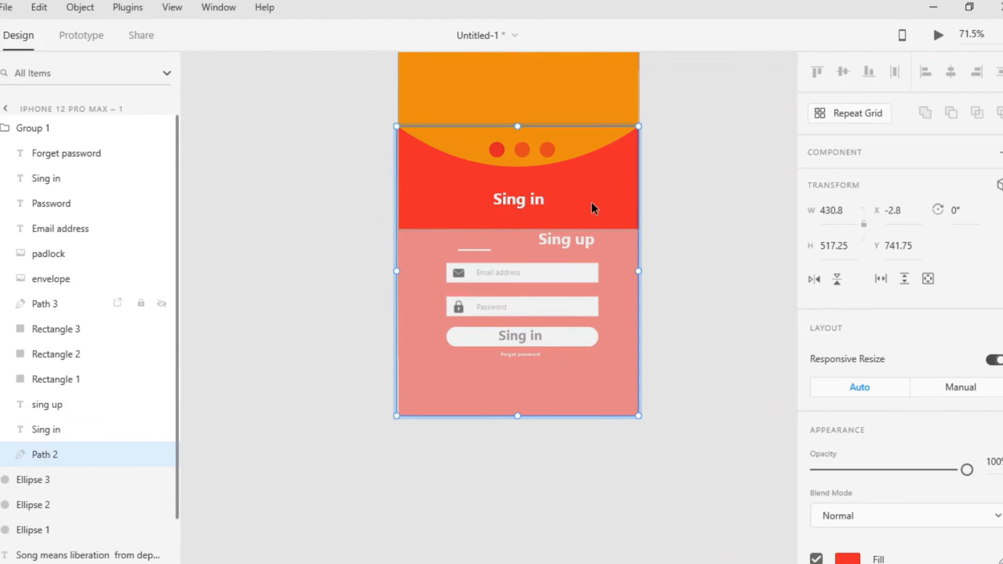
{"action": "scroll", "coordinate": [538, 188], "scroll_direction": "down", "scroll_amount": 2}
{"action": "scroll", "coordinate": [478, 167], "scroll_direction": "up", "scroll_amount": 4}
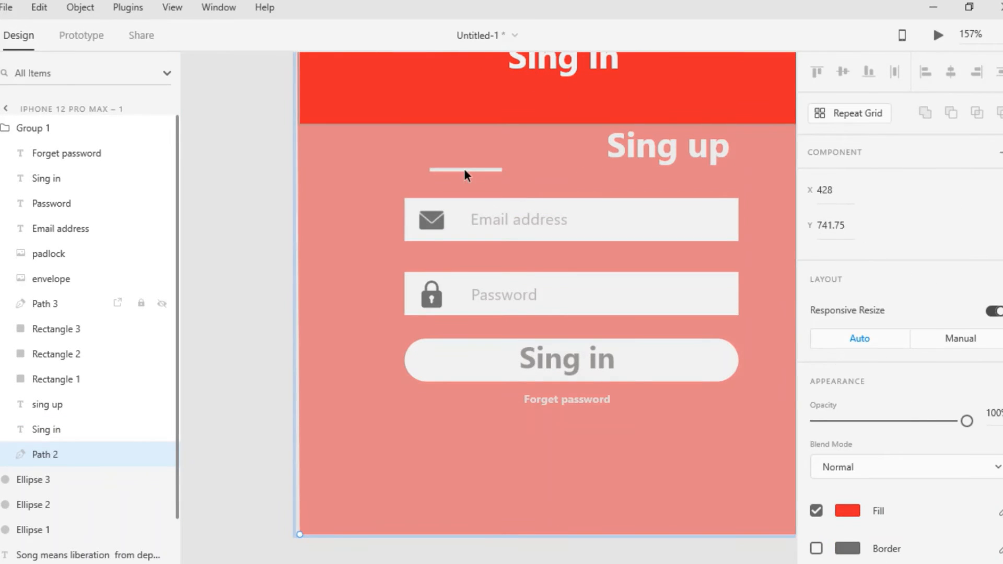
{"action": "scroll", "coordinate": [501, 168], "scroll_direction": "down", "scroll_amount": 1}
{"action": "scroll", "coordinate": [352, 193], "scroll_direction": "down", "scroll_amount": 5}
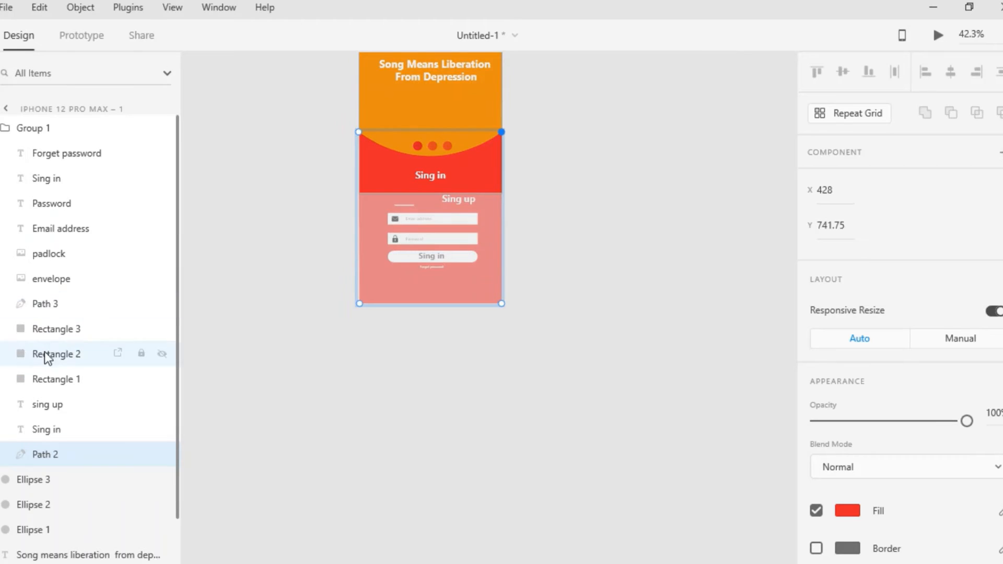
{"action": "scroll", "coordinate": [42, 387], "scroll_direction": "down", "scroll_amount": 2}
{"action": "left_click", "coordinate": [67, 358]}
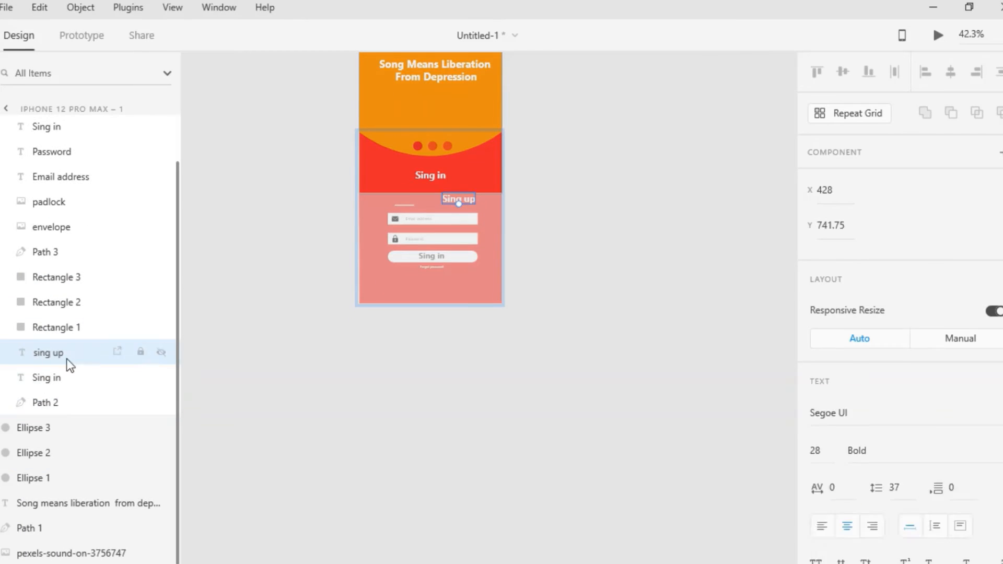
{"action": "left_click", "coordinate": [62, 322], "text": "shift"}
{"action": "left_click", "coordinate": [60, 296], "text": "shift"}
{"action": "left_click", "coordinate": [56, 275], "text": "shift"}
{"action": "left_click", "coordinate": [51, 259], "text": "shift"}
{"action": "left_click", "coordinate": [60, 175], "text": "shift"}
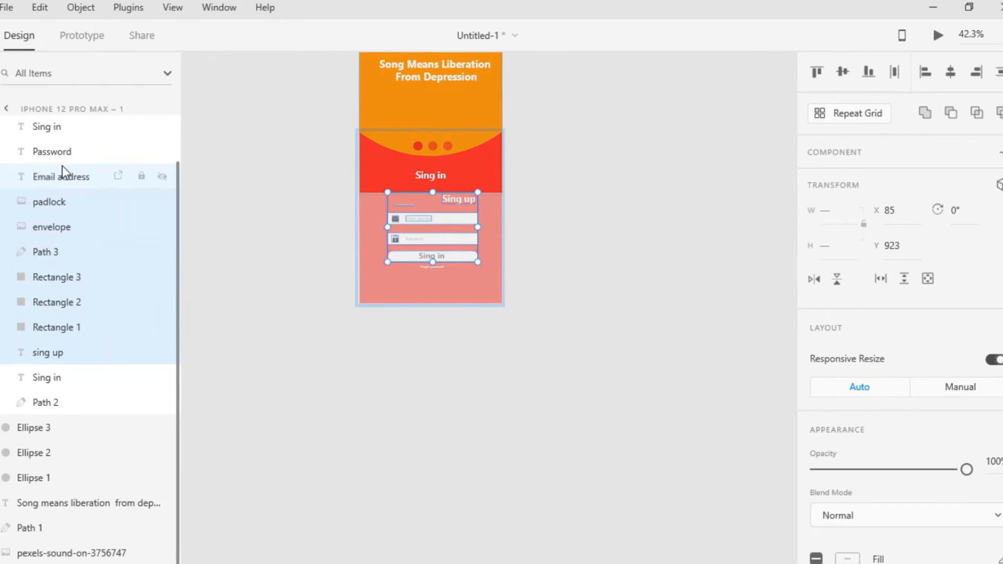
{"action": "left_click", "coordinate": [63, 151], "text": "shift"}
{"action": "left_click", "coordinate": [64, 133], "text": "shift"}
{"action": "scroll", "coordinate": [151, 316], "scroll_direction": "up", "scroll_amount": 2}
{"action": "left_click", "coordinate": [431, 268], "text": "shift"}
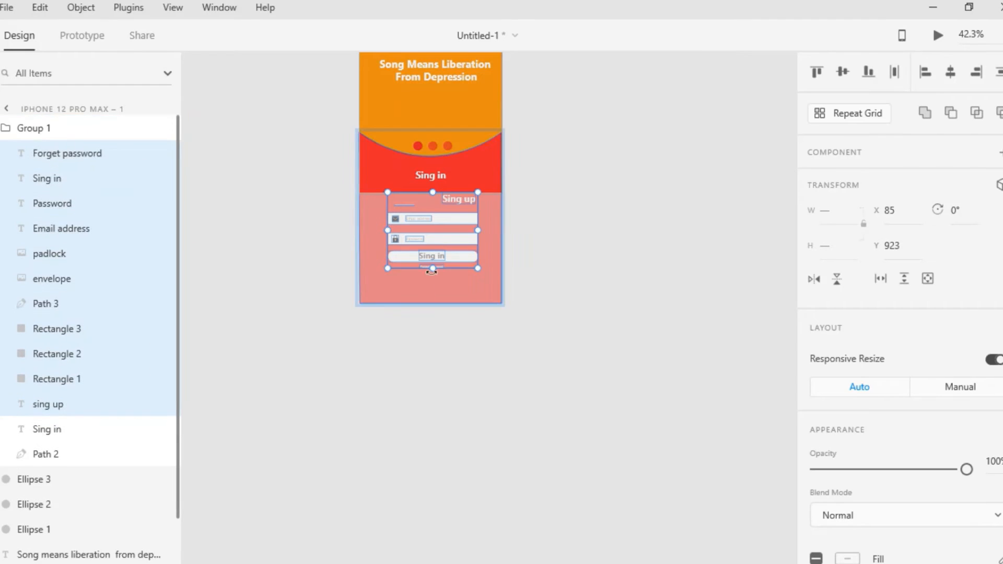
{"action": "left_click_drag", "start_coordinate": [437, 250], "coordinate": [435, 255]}
Step: Turn the sign-in group into a component and add a state named "sing in"
{"action": "left_click", "coordinate": [342, 237]}
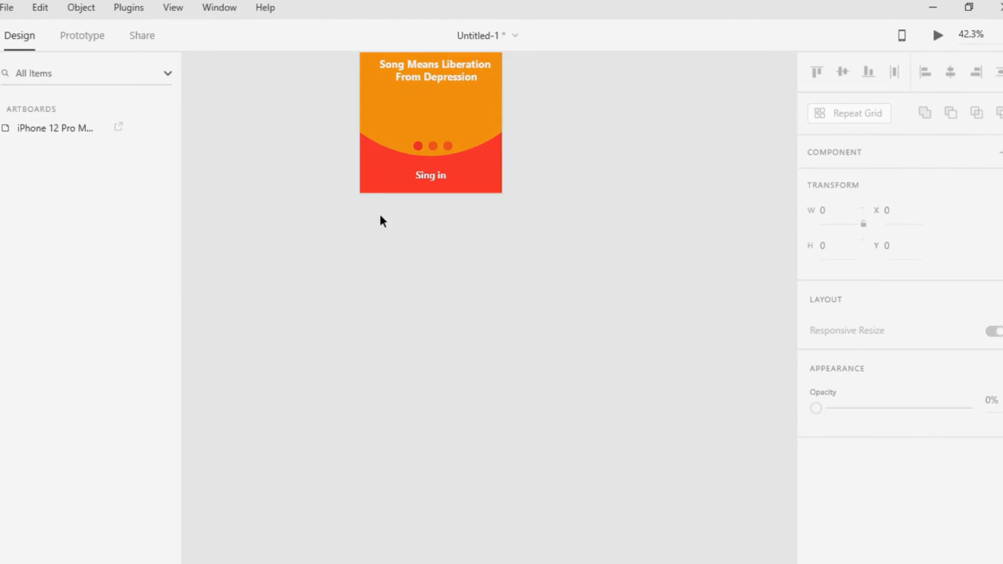
{"action": "left_click", "coordinate": [378, 184]}
{"action": "left_click", "coordinate": [992, 151]}
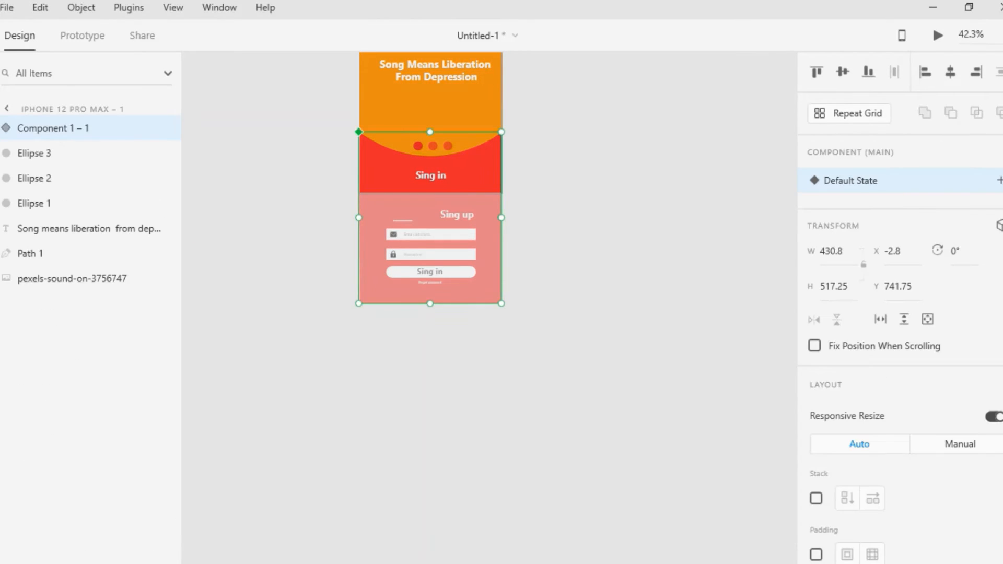
{"action": "left_click", "coordinate": [999, 180]}
{"action": "left_click", "coordinate": [867, 189]}
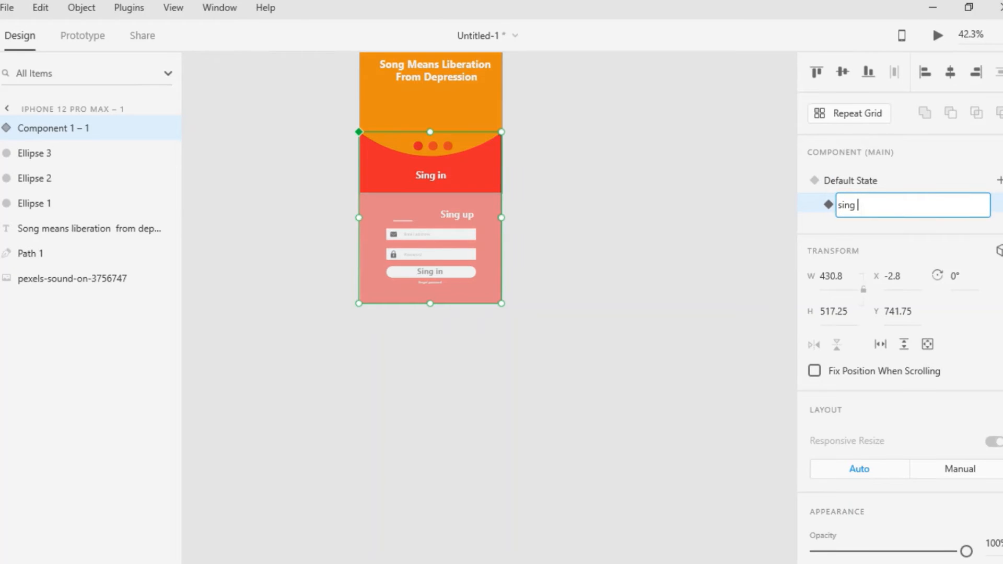
{"action": "left_click", "coordinate": [746, 217]}
Step: Move all the component's contents up so the red panel starts at Y 408.75 over the photo
{"action": "double_click", "coordinate": [8, 130]}
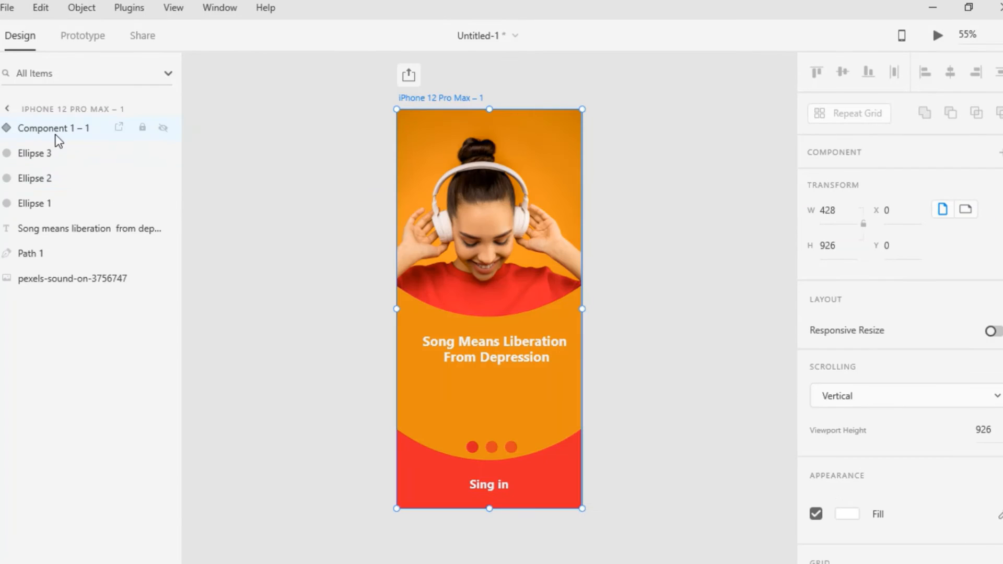
{"action": "left_click", "coordinate": [54, 134]}
{"action": "scroll", "coordinate": [486, 365], "scroll_direction": "down", "scroll_amount": 7}
{"action": "left_click", "coordinate": [107, 153]}
{"action": "scroll", "coordinate": [66, 366], "scroll_direction": "down", "scroll_amount": 2}
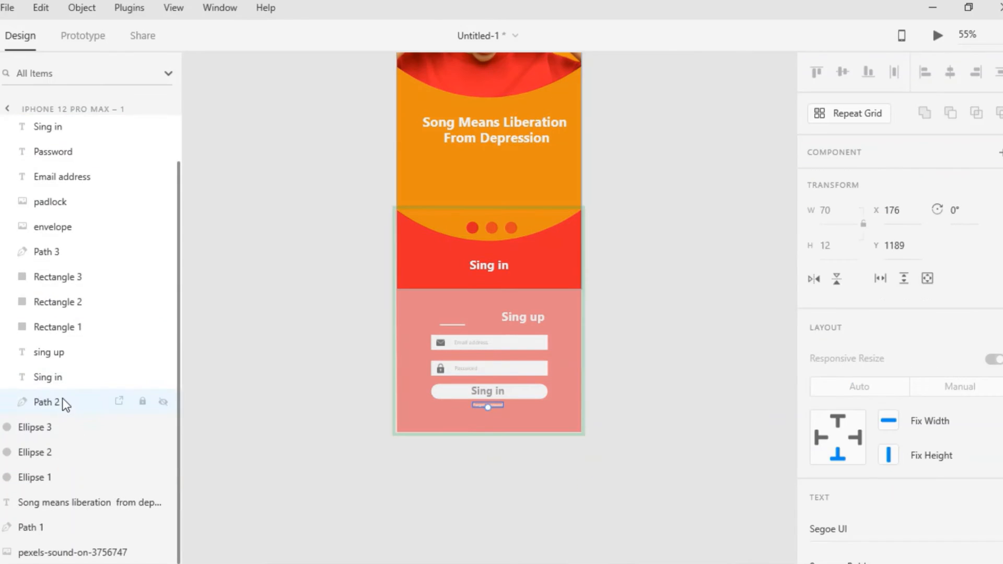
{"action": "left_click", "coordinate": [62, 401], "text": "shift"}
{"action": "scroll", "coordinate": [494, 342], "scroll_direction": "up", "scroll_amount": 1}
{"action": "left_click_drag", "start_coordinate": [495, 340], "coordinate": [467, 205]}
{"action": "scroll", "coordinate": [484, 262], "scroll_direction": "up", "scroll_amount": 4}
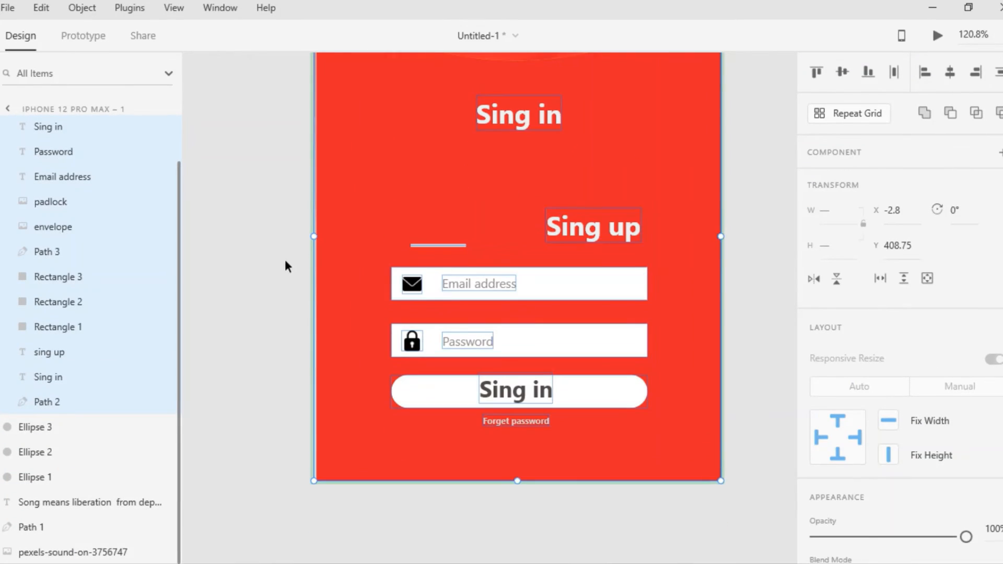
Step: Place the "Sing in" heading back above its underline and move the whole form higher on the red panel
{"action": "left_click", "coordinate": [519, 121]}
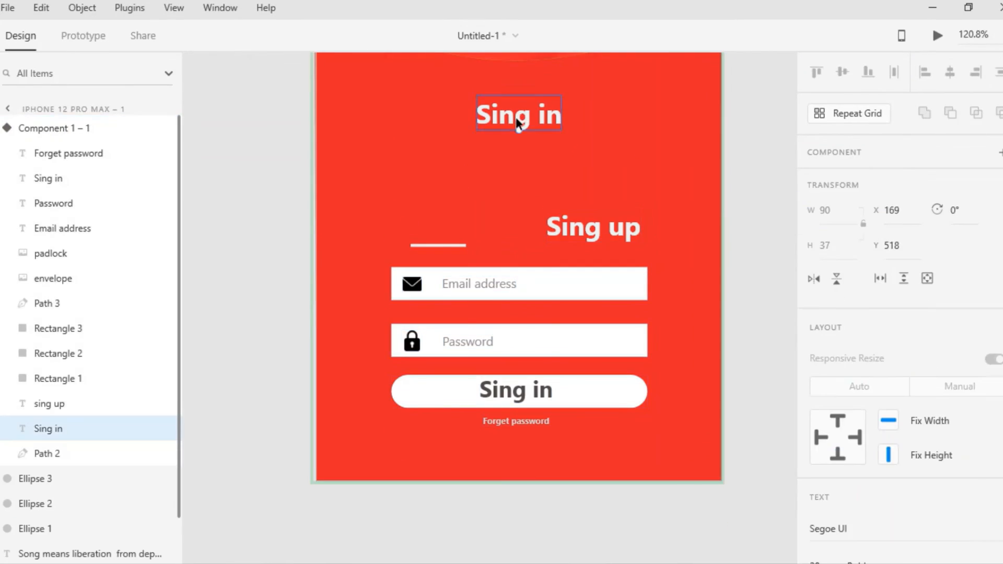
{"action": "left_click", "coordinate": [591, 233], "text": "shift"}
{"action": "left_click", "coordinate": [439, 245], "text": "shift"}
{"action": "left_click", "coordinate": [412, 284], "text": "shift"}
{"action": "left_click", "coordinate": [476, 285], "text": "shift"}
{"action": "left_click", "coordinate": [549, 286], "text": "shift"}
{"action": "left_click", "coordinate": [411, 342], "text": "shift"}
{"action": "left_click", "coordinate": [470, 343], "text": "shift"}
{"action": "left_click", "coordinate": [539, 340], "text": "shift"}
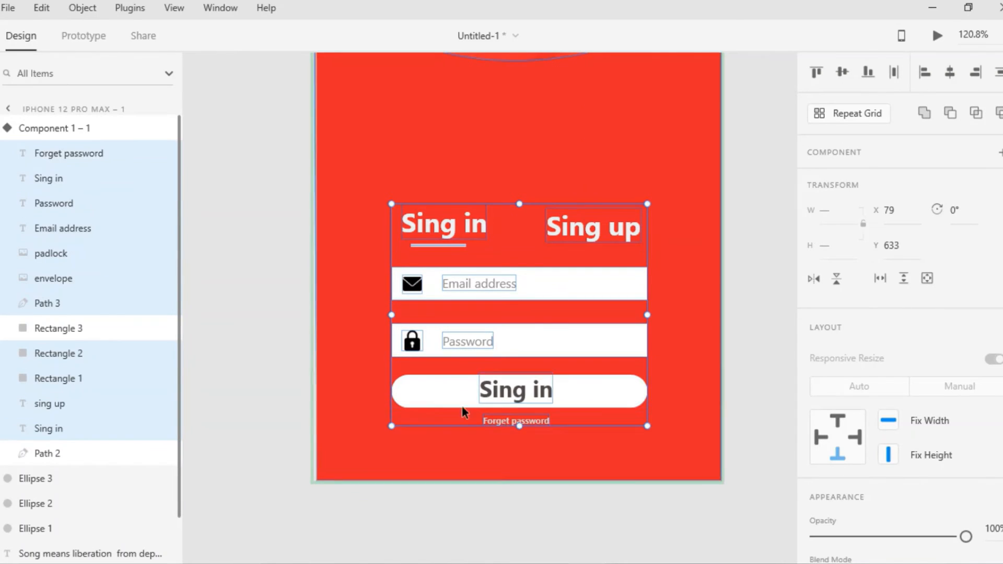
{"action": "left_click", "coordinate": [462, 399], "text": "shift"}
{"action": "scroll", "coordinate": [509, 365], "scroll_direction": "up", "scroll_amount": 1}
{"action": "left_click_drag", "start_coordinate": [551, 330], "coordinate": [556, 265]}
Step: Move the rounded button, its text and "Forget password" down to leave room for another field
{"action": "scroll", "coordinate": [555, 266], "scroll_direction": "down", "scroll_amount": 1}
{"action": "left_click", "coordinate": [521, 296]}
{"action": "left_click", "coordinate": [509, 324], "text": "shift"}
{"action": "left_click", "coordinate": [510, 310], "text": "shift"}
{"action": "left_click_drag", "start_coordinate": [511, 297], "coordinate": [511, 342]}
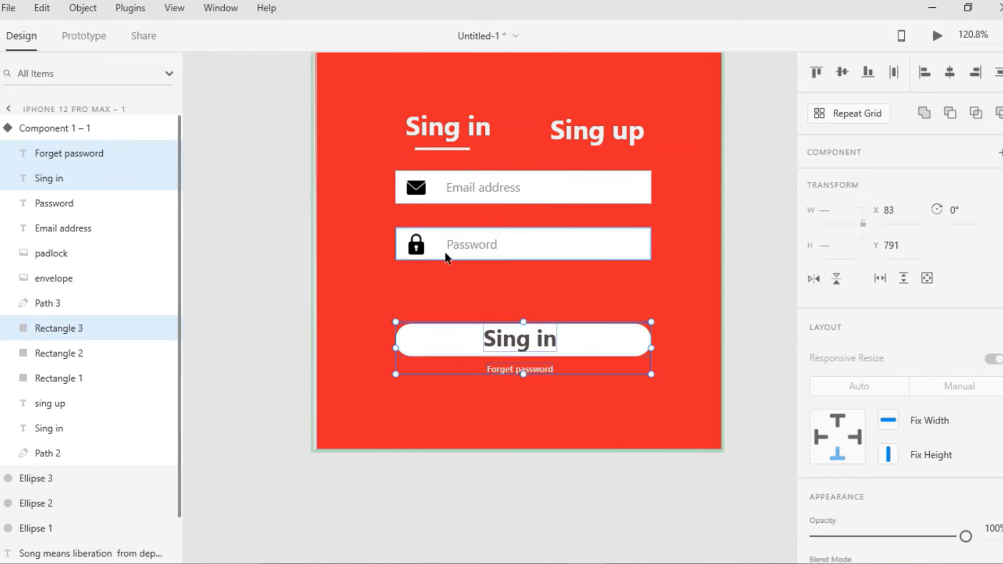
Step: Place a copy of the password field with its padlock below the original, and shift the button and "Forget password" slightly down
{"action": "left_click", "coordinate": [417, 246]}
{"action": "left_click", "coordinate": [469, 246], "text": "shift"}
{"action": "left_click", "coordinate": [555, 246], "text": "shift"}
{"action": "left_click_drag", "start_coordinate": [553, 245], "coordinate": [550, 300]}
{"action": "left_click", "coordinate": [517, 339]}
{"action": "left_click", "coordinate": [446, 341], "text": "shift"}
{"action": "left_click", "coordinate": [542, 368], "text": "shift"}
{"action": "left_click_drag", "start_coordinate": [519, 340], "coordinate": [519, 346]}
{"action": "left_click", "coordinate": [521, 409]}
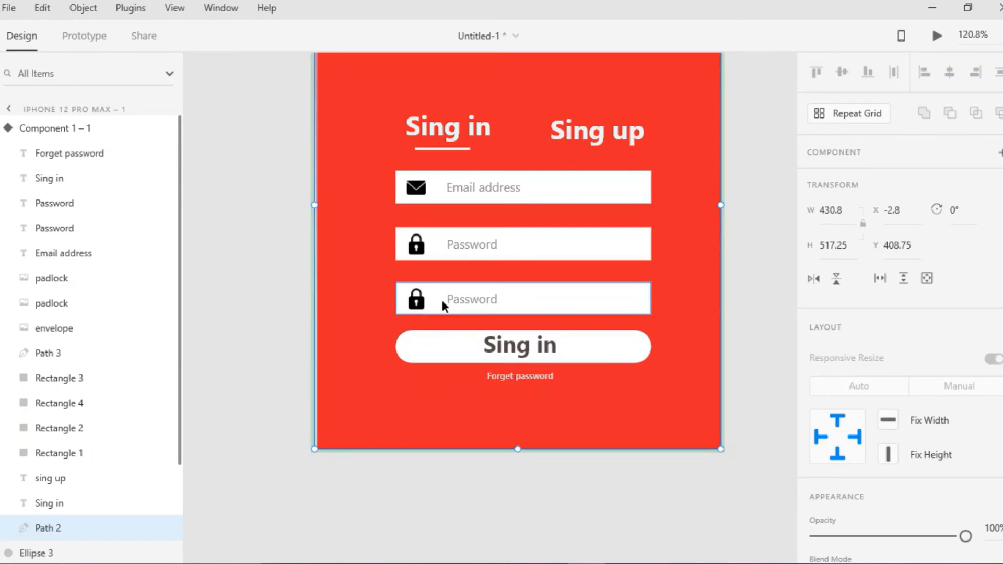
Step: Change the copied field's placeholder text to "Re-Password"
{"action": "double_click", "coordinate": [443, 302]}
{"action": "type", "text": "RE"}
{"action": "key", "text": "BackSpace"}
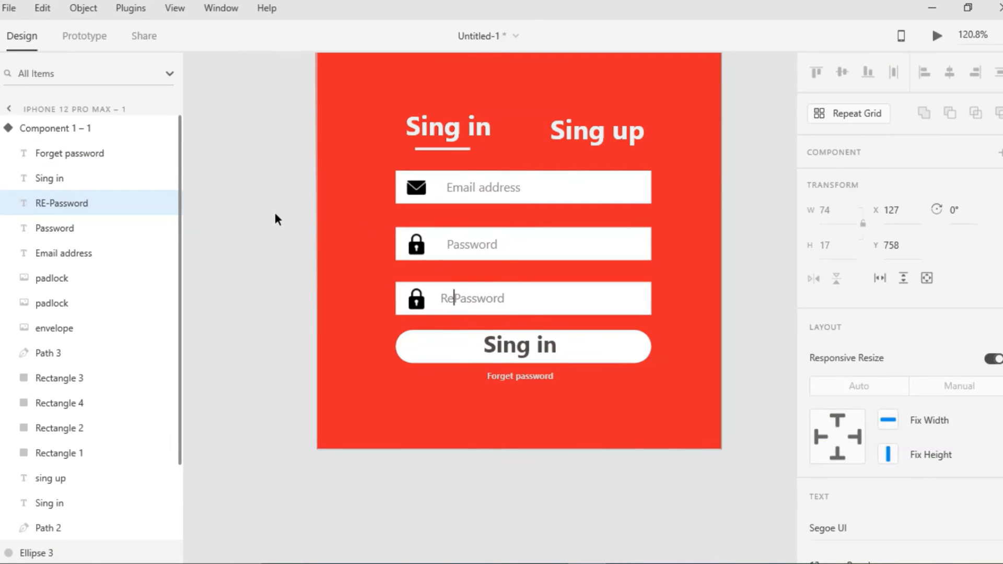
{"action": "type", "text": "e-"}
{"action": "key", "text": "Escape"}
{"action": "left_click", "coordinate": [439, 477]}
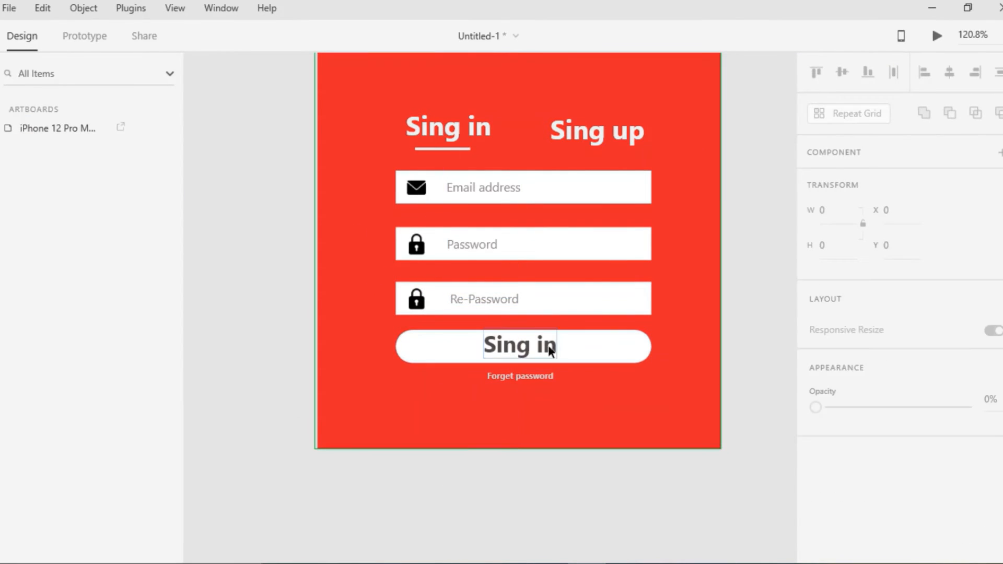
Step: Change the rounded button's text to "Sing up"
{"action": "double_click", "coordinate": [549, 345]}
{"action": "left_click", "coordinate": [556, 343]}
{"action": "key", "text": "BackSpace"}
{"action": "key", "text": "BackSpace"}
{"action": "type", "text": "up"}
{"action": "key", "text": "Escape"}
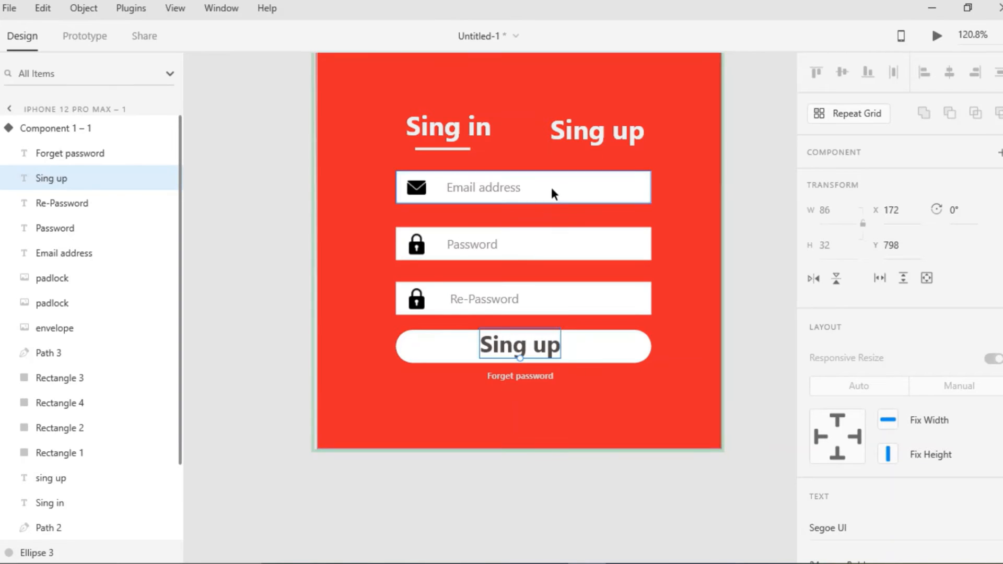
Step: Make the "Sing in" heading a component and add a state named "sing up" to the form component
{"action": "left_click", "coordinate": [448, 127]}
{"action": "key", "text": "ctrl+k"}
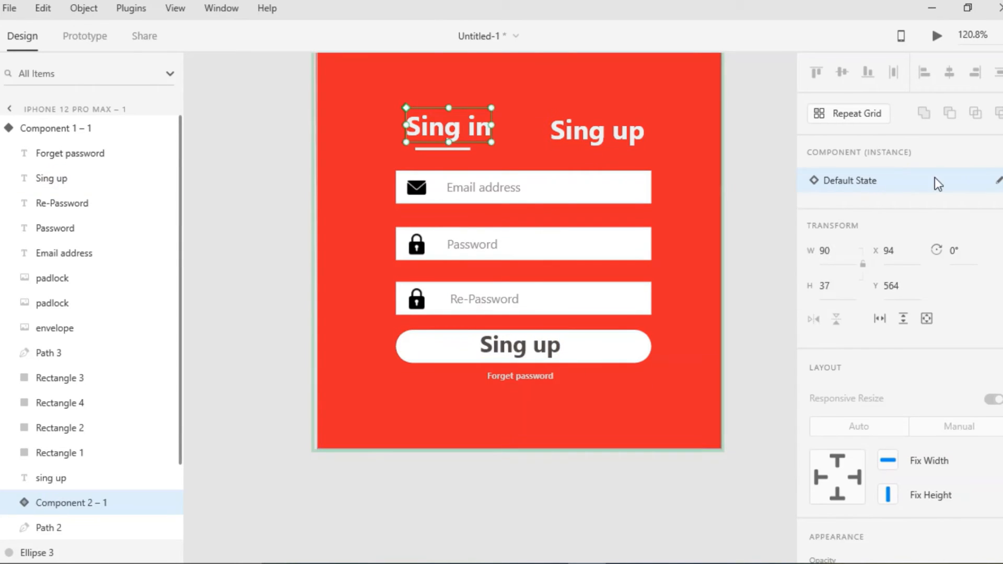
{"action": "left_click", "coordinate": [319, 136]}
{"action": "left_click", "coordinate": [997, 180]}
{"action": "left_click", "coordinate": [864, 188]}
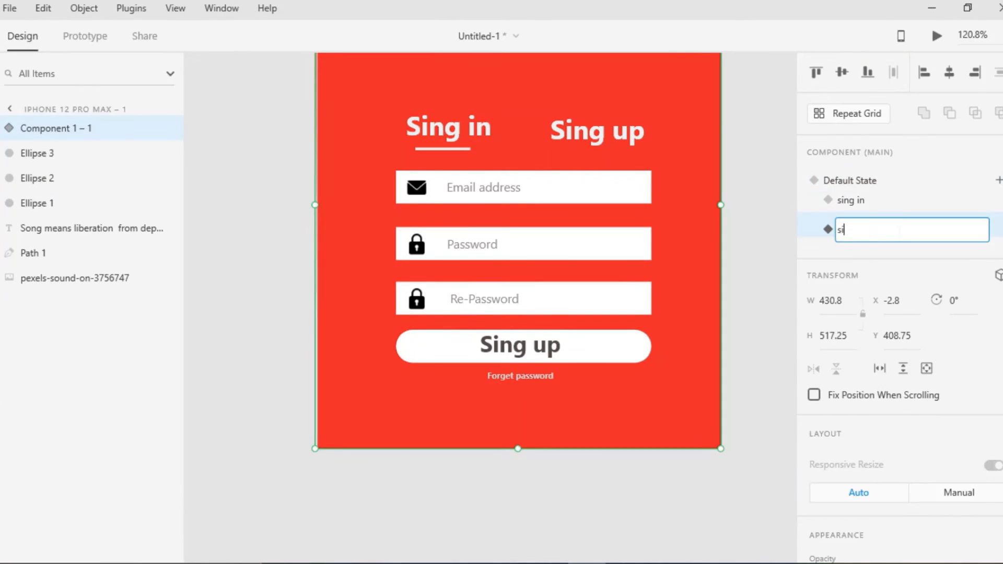
{"action": "type", "text": "sing up"}
{"action": "left_click", "coordinate": [765, 243]}
Step: Fade the "Sing in" heading and move the underline beneath the "Sing up" heading
{"action": "scroll", "coordinate": [585, 240], "scroll_direction": "up", "scroll_amount": 3}
{"action": "scroll", "coordinate": [523, 209], "scroll_direction": "down", "scroll_amount": 1}
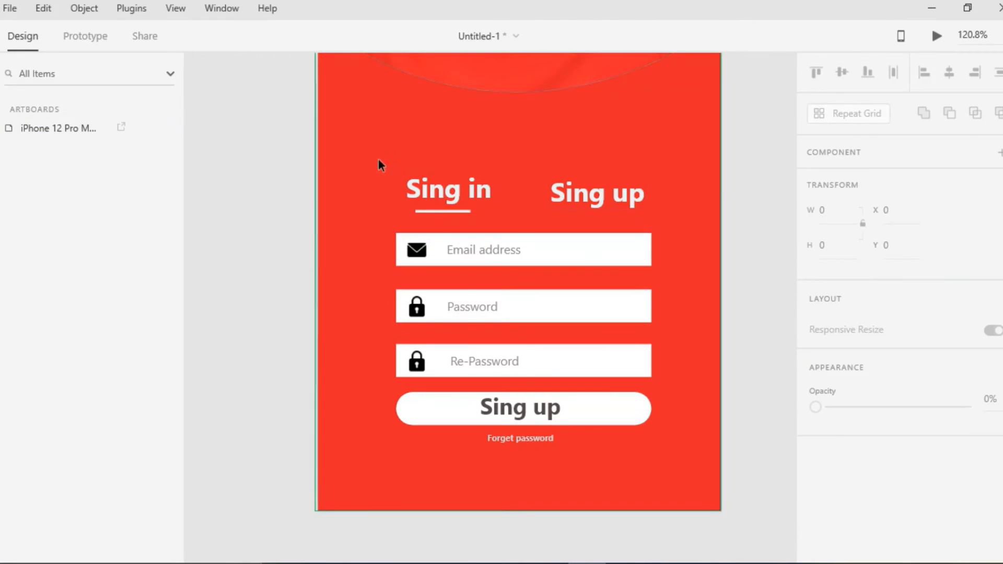
{"action": "left_click", "coordinate": [379, 159]}
{"action": "double_click", "coordinate": [462, 198]}
{"action": "left_click", "coordinate": [451, 212]}
{"action": "left_click_drag", "start_coordinate": [452, 212], "coordinate": [606, 212]}
{"action": "left_click", "coordinate": [586, 223]}
{"action": "scroll", "coordinate": [571, 257], "scroll_direction": "down", "scroll_amount": 2}
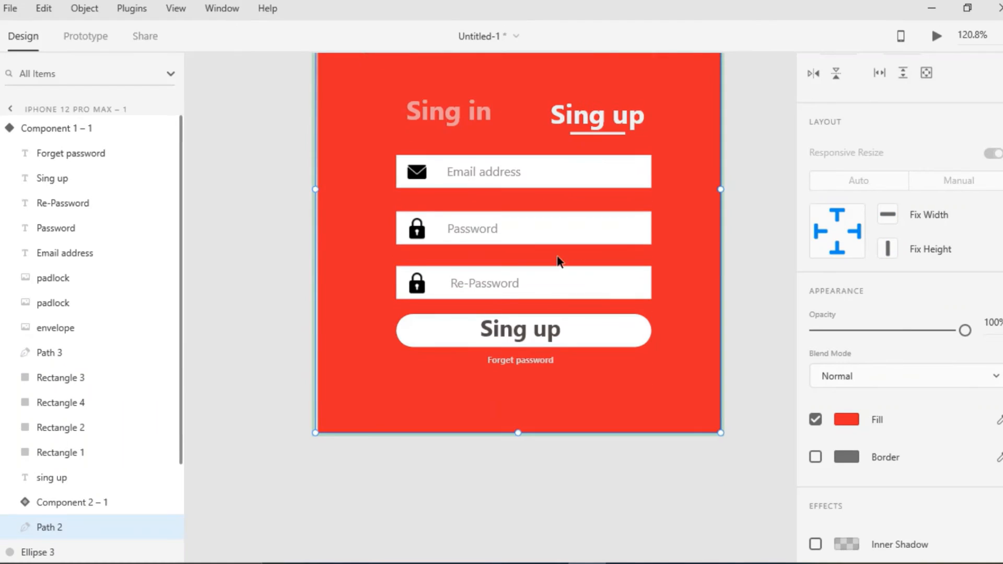
{"action": "scroll", "coordinate": [556, 256], "scroll_direction": "up", "scroll_amount": 3}
{"action": "scroll", "coordinate": [522, 252], "scroll_direction": "up", "scroll_amount": 1}
{"action": "left_click", "coordinate": [459, 250]}
{"action": "left_click", "coordinate": [523, 241]}
{"action": "scroll", "coordinate": [861, 192], "scroll_direction": "up", "scroll_amount": 4}
{"action": "scroll", "coordinate": [860, 192], "scroll_direction": "down", "scroll_amount": 1}
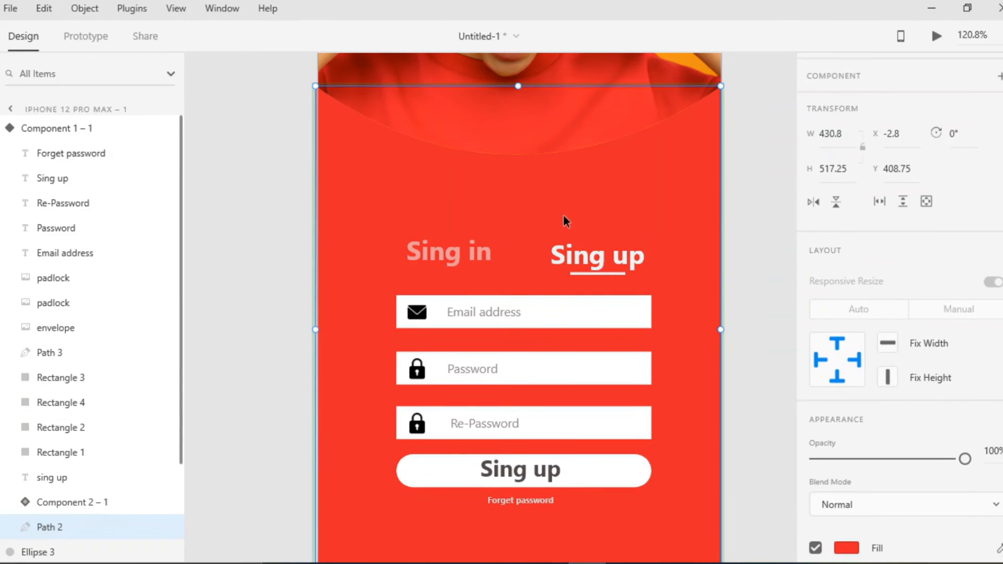
{"action": "left_click", "coordinate": [598, 272]}
{"action": "left_click", "coordinate": [682, 201]}
{"action": "scroll", "coordinate": [848, 202], "scroll_direction": "down", "scroll_amount": 3}
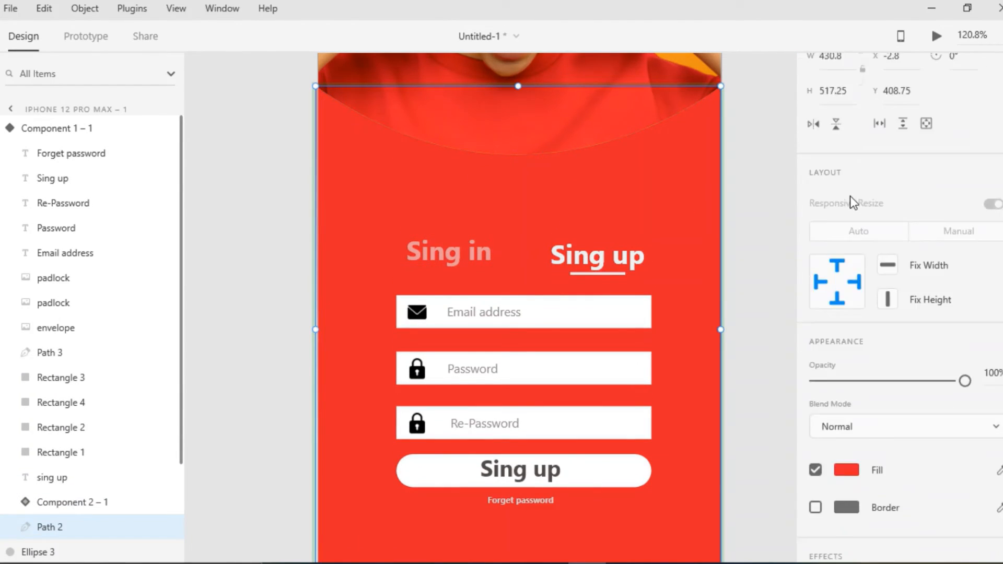
{"action": "left_click", "coordinate": [604, 256]}
{"action": "left_click", "coordinate": [559, 309]}
{"action": "left_click", "coordinate": [383, 248]}
{"action": "scroll", "coordinate": [383, 248], "scroll_direction": "up", "scroll_amount": 3}
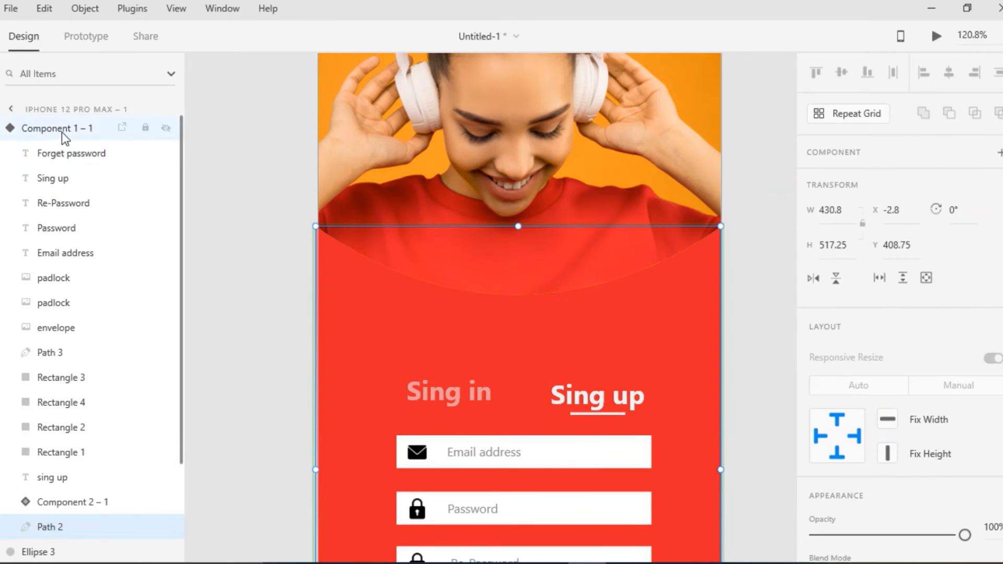
Step: Switch the form component to its "sing in" state and lower the opacity of the "Sing up" heading
{"action": "left_click", "coordinate": [63, 129]}
{"action": "left_click", "coordinate": [860, 206]}
{"action": "scroll", "coordinate": [538, 389], "scroll_direction": "down", "scroll_amount": 3}
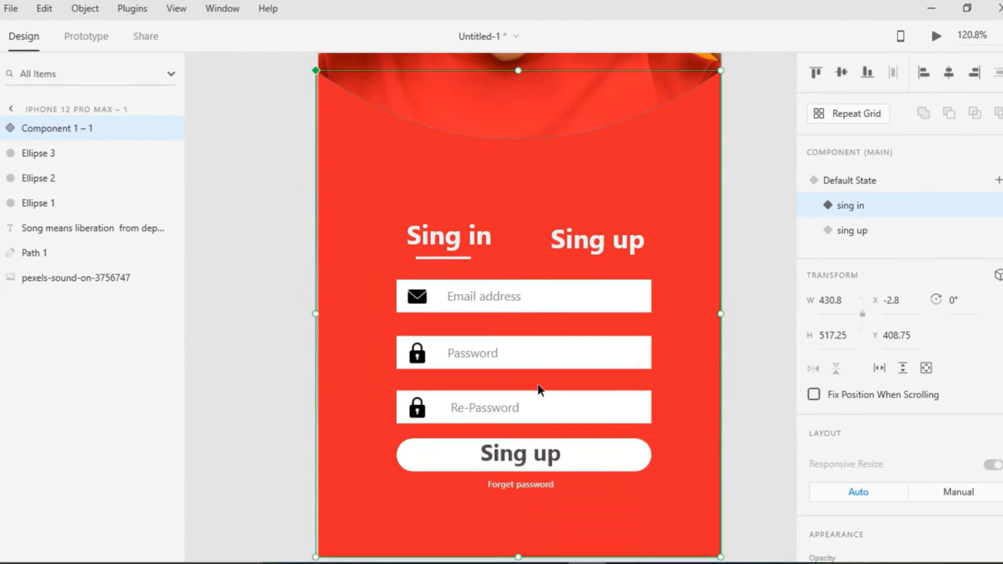
{"action": "double_click", "coordinate": [629, 247]}
{"action": "scroll", "coordinate": [867, 417], "scroll_direction": "down", "scroll_amount": 5}
{"action": "left_click_drag", "start_coordinate": [969, 453], "coordinate": [902, 453]}
{"action": "left_click", "coordinate": [758, 394]}
{"action": "scroll", "coordinate": [640, 333], "scroll_direction": "up", "scroll_amount": 4}
{"action": "scroll", "coordinate": [522, 309], "scroll_direction": "down", "scroll_amount": 1}
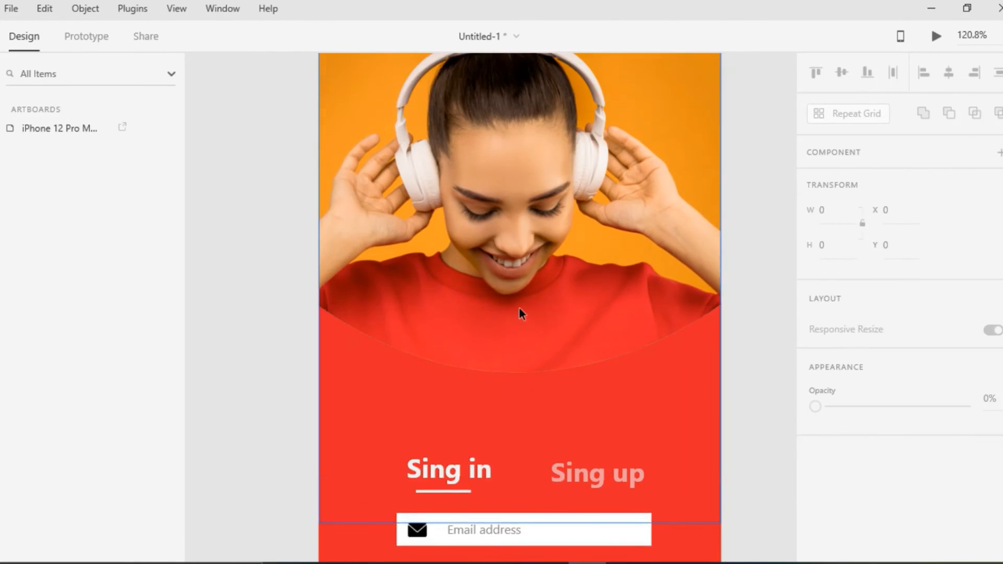
Step: Draw a full-width rectangle from the artboard's upper edge down to the lowest point of the photo's curved edge
{"action": "left_click", "coordinate": [520, 314]}
{"action": "scroll", "coordinate": [228, 148], "scroll_direction": "up", "scroll_amount": 5}
{"action": "scroll", "coordinate": [312, 90], "scroll_direction": "down", "scroll_amount": 1}
{"action": "scroll", "coordinate": [311, 90], "scroll_direction": "down", "scroll_amount": 2}
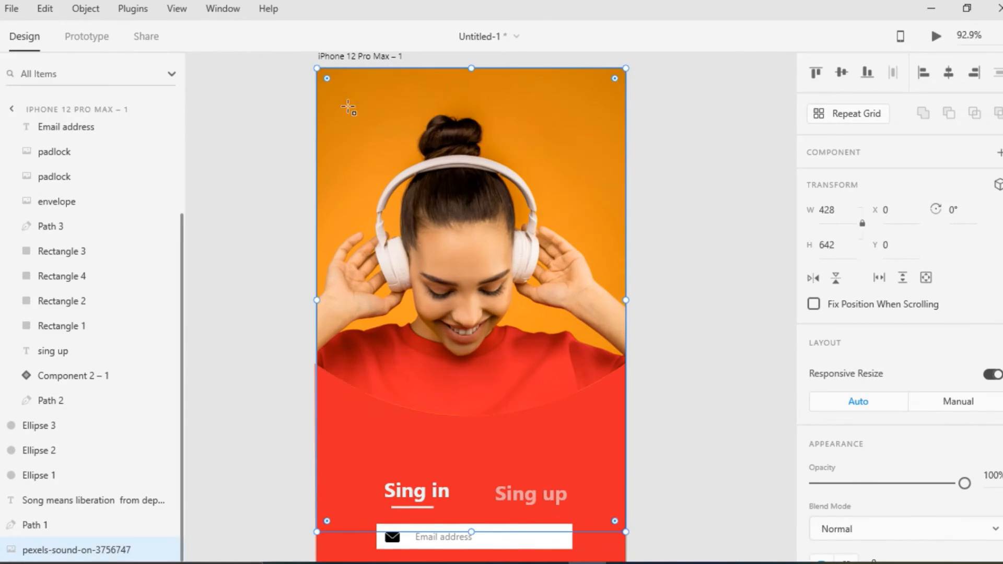
{"action": "key", "text": "Escape"}
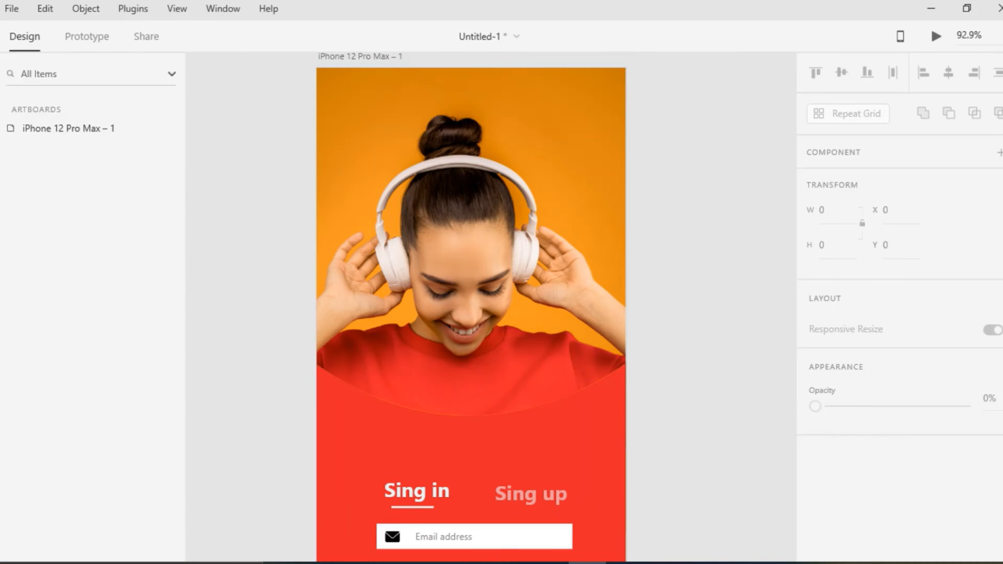
{"action": "key", "text": "r"}
{"action": "mouse_move", "coordinate": [316, 68]}
{"action": "left_mouse_down"}
{"action": "mouse_move", "coordinate": [526, 265]}
{"action": "mouse_move", "coordinate": [626, 413]}
{"action": "left_mouse_up"}
Step: Fill the rectangle with the red sampled from the form panel and reduce its opacity so the photo shows through
{"action": "scroll", "coordinate": [821, 384], "scroll_direction": "down", "scroll_amount": 8}
{"action": "left_click", "coordinate": [999, 184]}
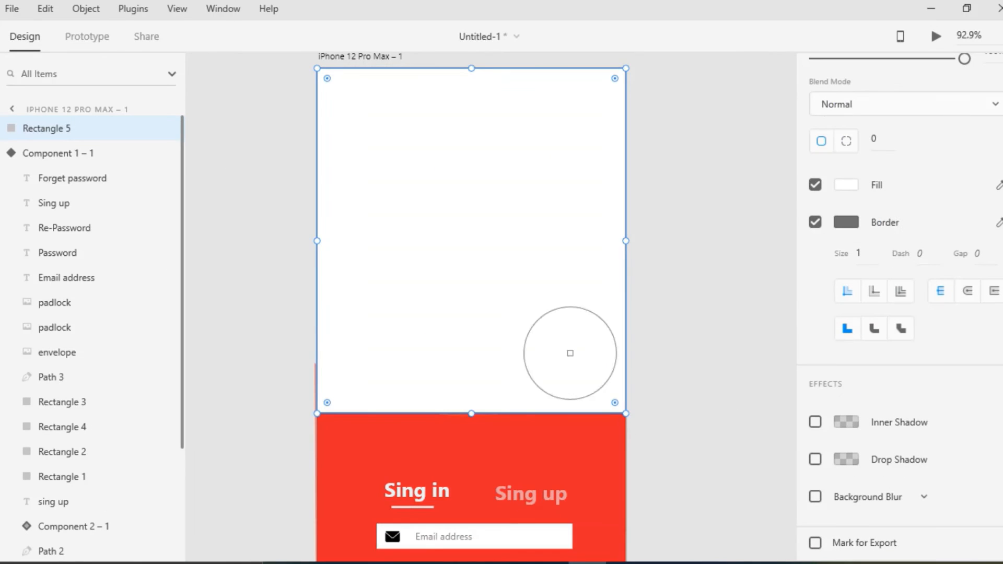
{"action": "left_click", "coordinate": [564, 444]}
{"action": "scroll", "coordinate": [867, 486], "scroll_direction": "up", "scroll_amount": 4}
{"action": "left_click_drag", "start_coordinate": [964, 286], "coordinate": [877, 287]}
{"action": "left_click", "coordinate": [695, 326]}
{"action": "scroll", "coordinate": [481, 370], "scroll_direction": "down", "scroll_amount": 3}
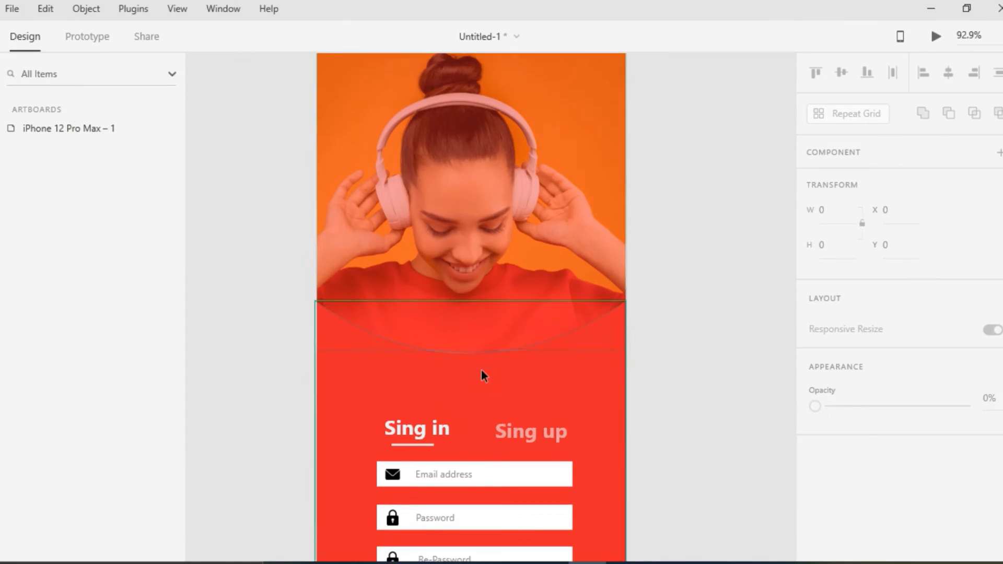
Step: Send the translucent red rectangle backward, behind the form component
{"action": "right_click", "coordinate": [449, 240]}
{"action": "left_click", "coordinate": [499, 381]}
{"action": "left_click", "coordinate": [654, 342]}
{"action": "scroll", "coordinate": [750, 336], "scroll_direction": "down", "scroll_amount": 3}
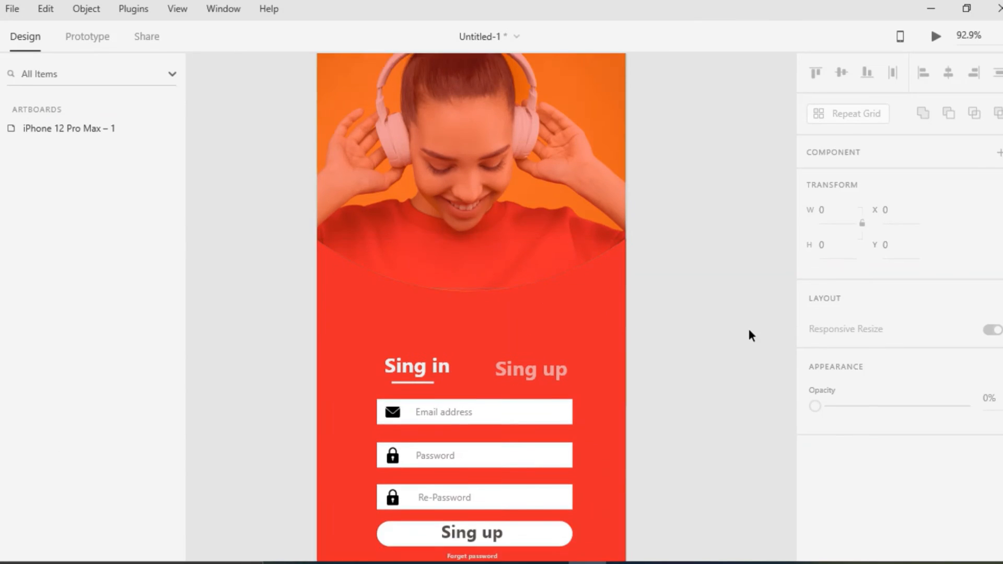
Step: Show the form component's "sing up" state to check it, and return the component to its Default State
{"action": "left_click", "coordinate": [508, 348]}
{"action": "left_click", "coordinate": [852, 230]}
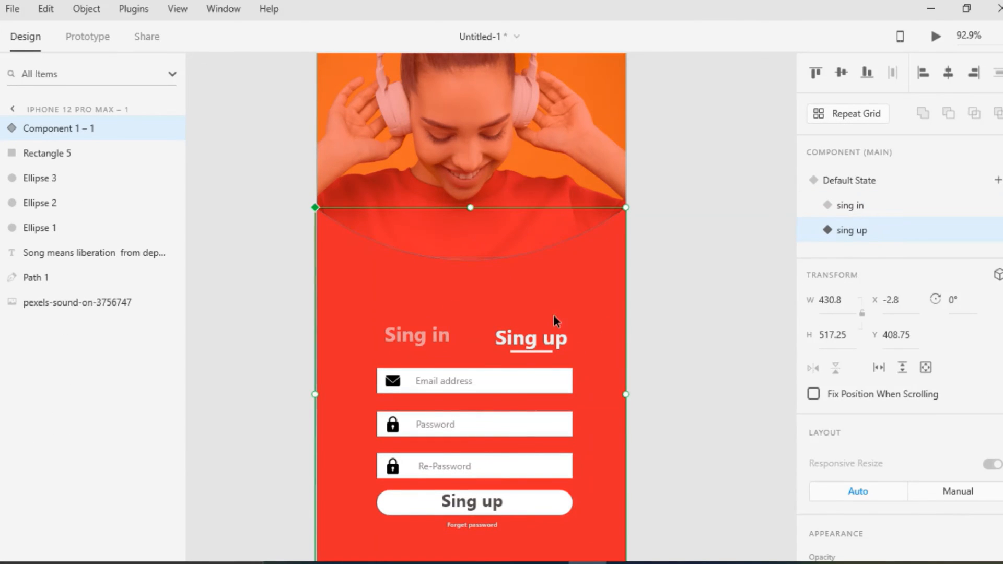
{"action": "left_click", "coordinate": [862, 181]}
{"action": "left_click", "coordinate": [282, 246]}
{"action": "scroll", "coordinate": [334, 269], "scroll_direction": "down", "scroll_amount": 3}
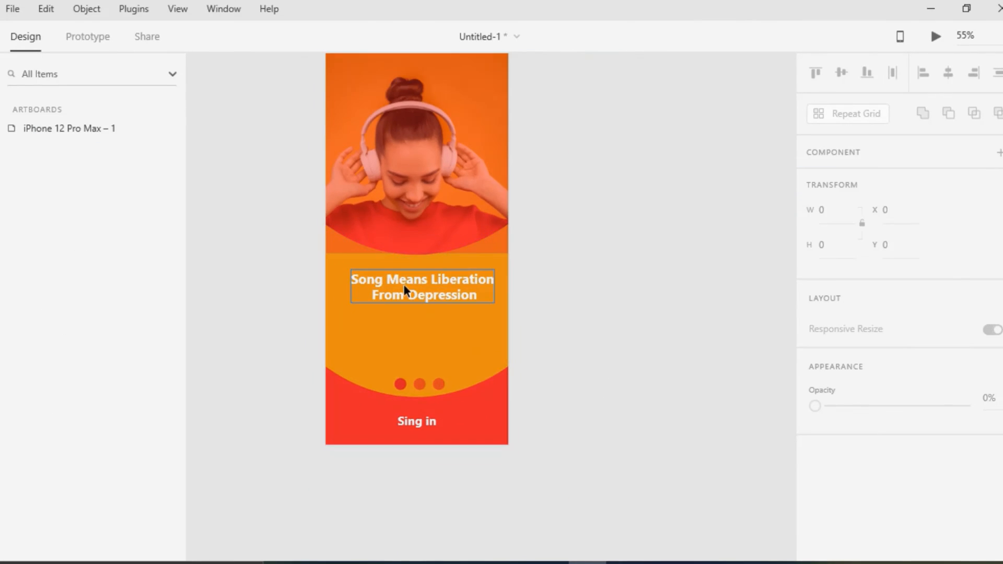
{"action": "scroll", "coordinate": [308, 307], "scroll_direction": "up", "scroll_amount": 1}
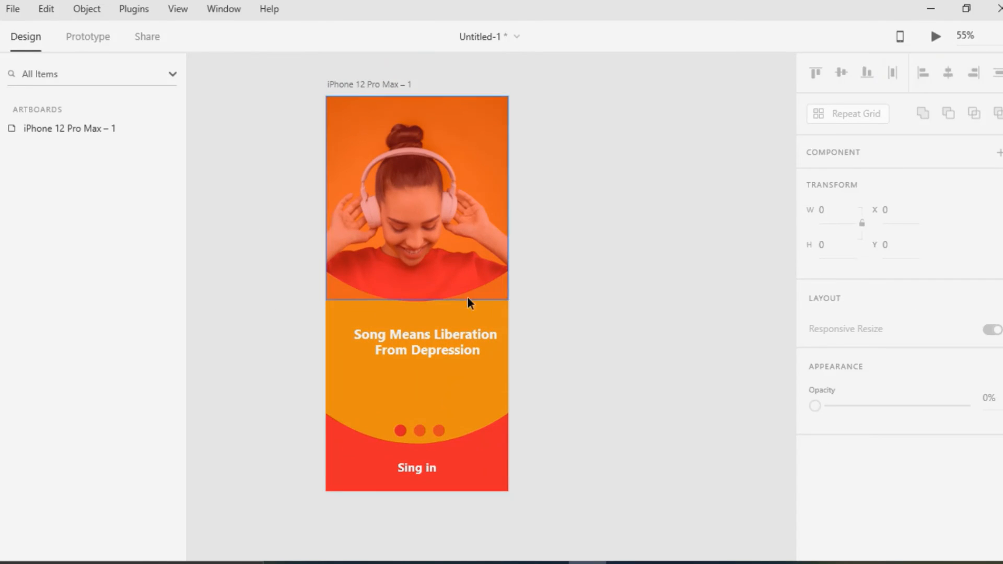
Step: Prototype a Tap interaction on the default state's "Sing in" text that auto-animates to the "sing in" state
{"action": "key", "text": "ctrl+Tab"}
{"action": "left_click", "coordinate": [470, 421]}
{"action": "scroll", "coordinate": [506, 311], "scroll_direction": "down", "scroll_amount": 5}
{"action": "double_click", "coordinate": [430, 234]}
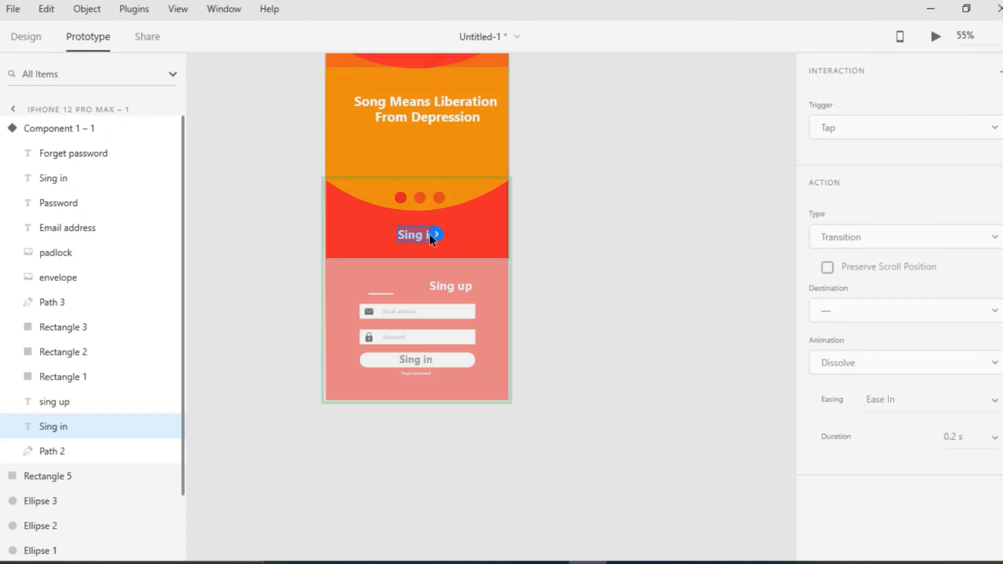
{"action": "left_click", "coordinate": [972, 242]}
{"action": "left_click", "coordinate": [911, 272]}
{"action": "left_click", "coordinate": [911, 288]}
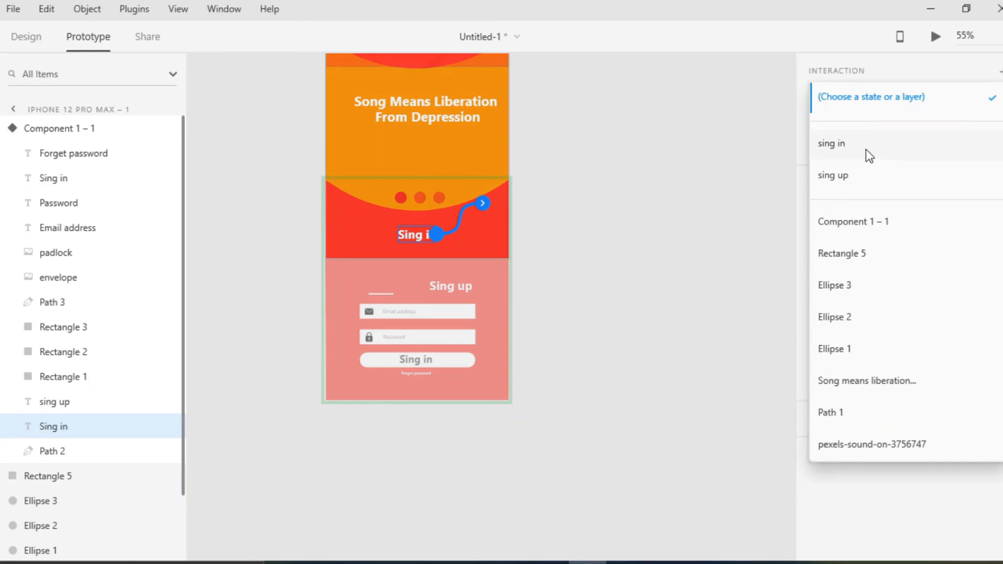
{"action": "left_click", "coordinate": [866, 149]}
Step: Set the interaction's easing to Ease In-Out and its duration to 0.4 s
{"action": "left_click", "coordinate": [888, 326]}
{"action": "left_click", "coordinate": [886, 391]}
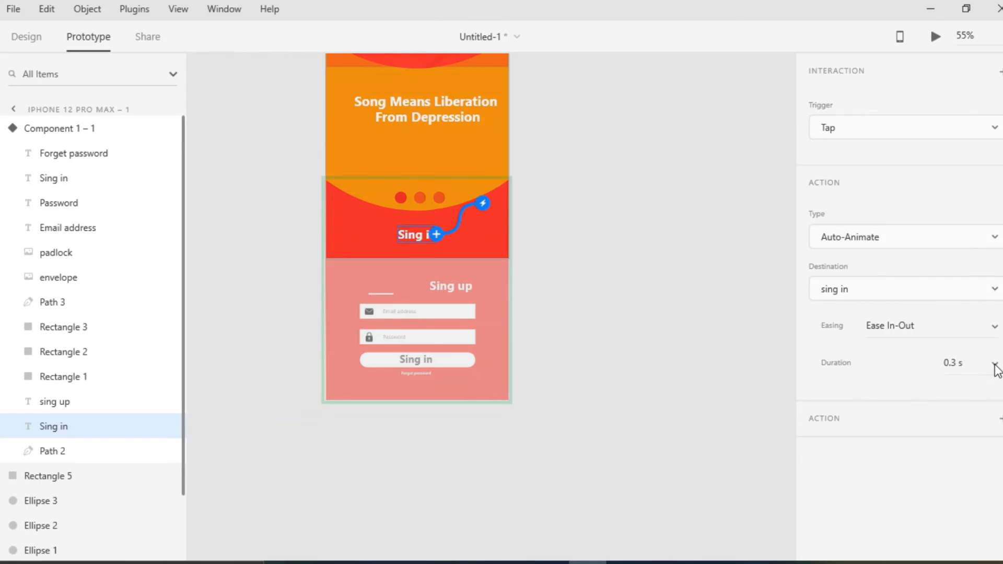
{"action": "left_click", "coordinate": [994, 365]}
{"action": "left_click", "coordinate": [972, 385]}
{"action": "scroll", "coordinate": [574, 264], "scroll_direction": "up", "scroll_amount": 1}
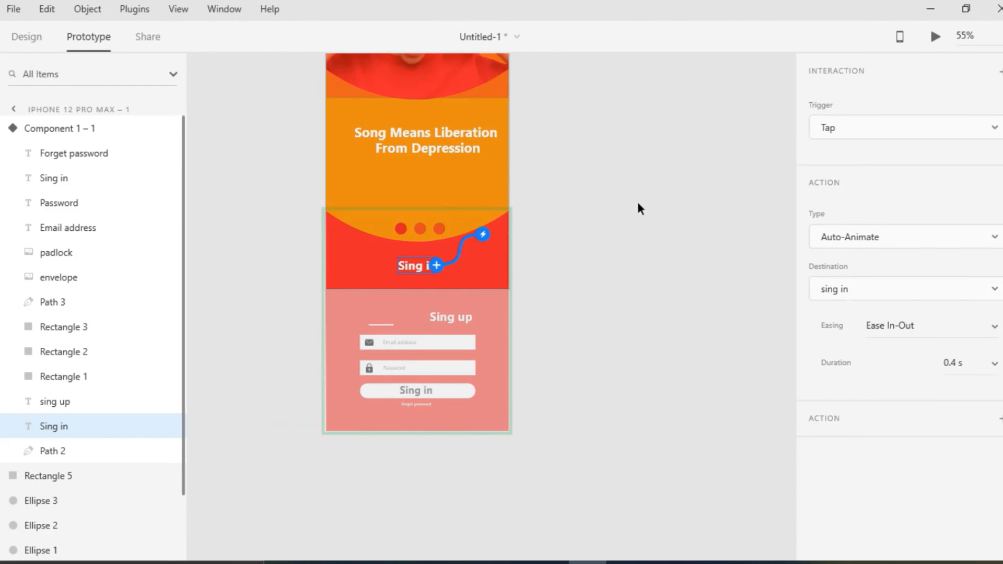
{"action": "left_click", "coordinate": [707, 110]}
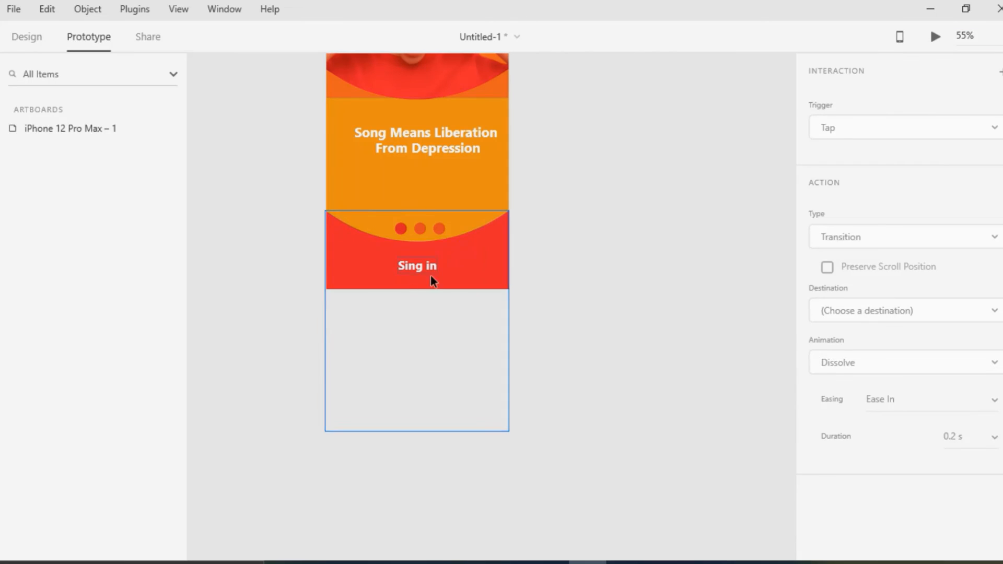
Step: In the "sing up" state, add a Tap interaction on the "Sing up" heading that auto-animates to the "sing in" state
{"action": "left_click", "coordinate": [458, 219]}
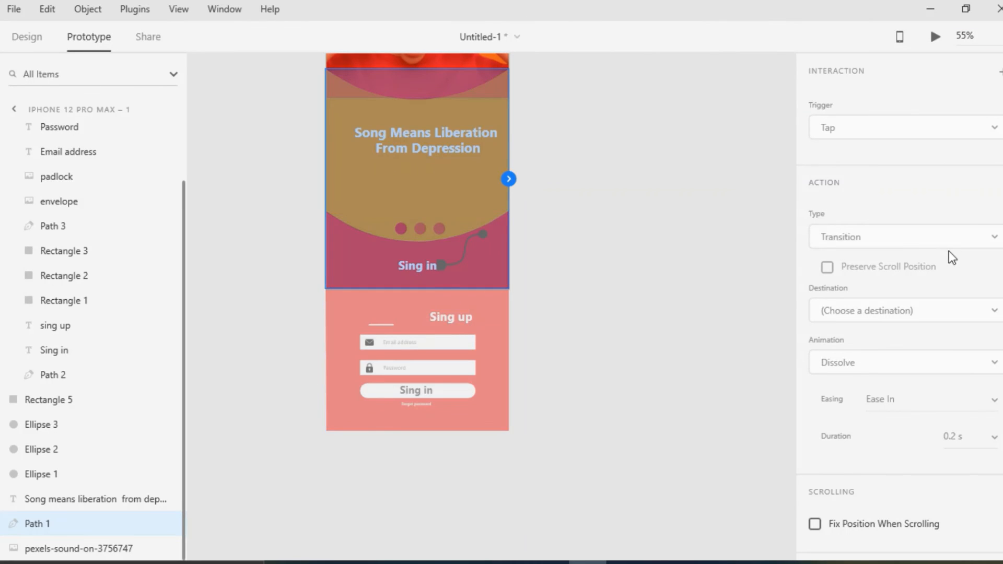
{"action": "left_click", "coordinate": [394, 321]}
{"action": "left_click", "coordinate": [851, 148]}
{"action": "double_click", "coordinate": [459, 145]}
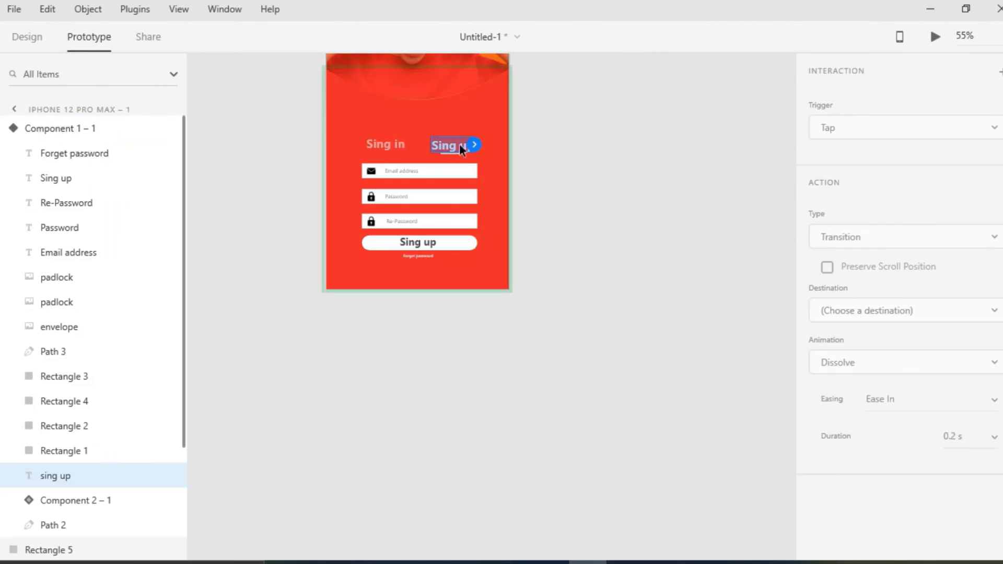
{"action": "scroll", "coordinate": [629, 239], "scroll_direction": "up", "scroll_amount": 2}
{"action": "left_click", "coordinate": [951, 289]}
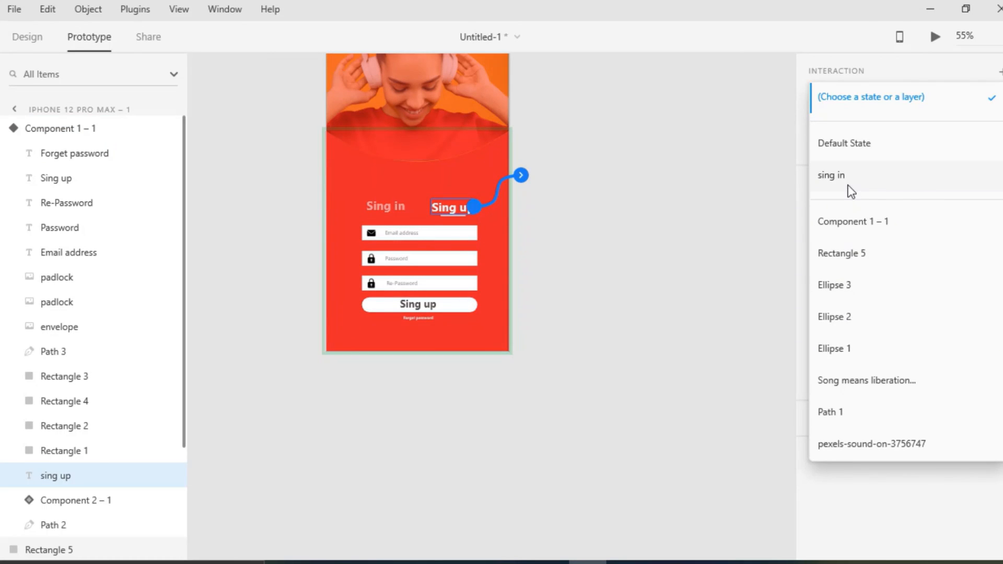
{"action": "left_click", "coordinate": [851, 181]}
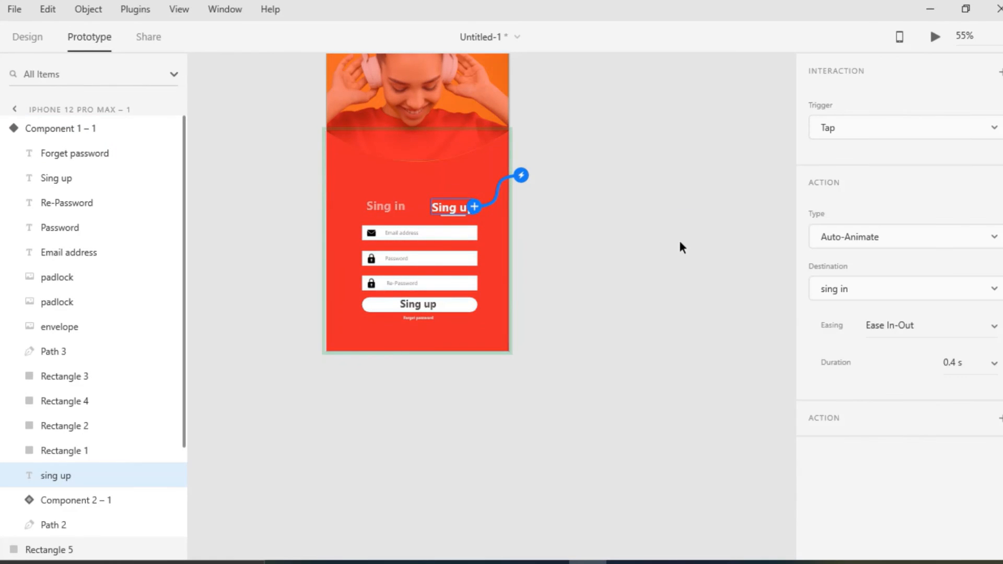
{"action": "left_click", "coordinate": [528, 265]}
{"action": "scroll", "coordinate": [528, 265], "scroll_direction": "up", "scroll_amount": 5}
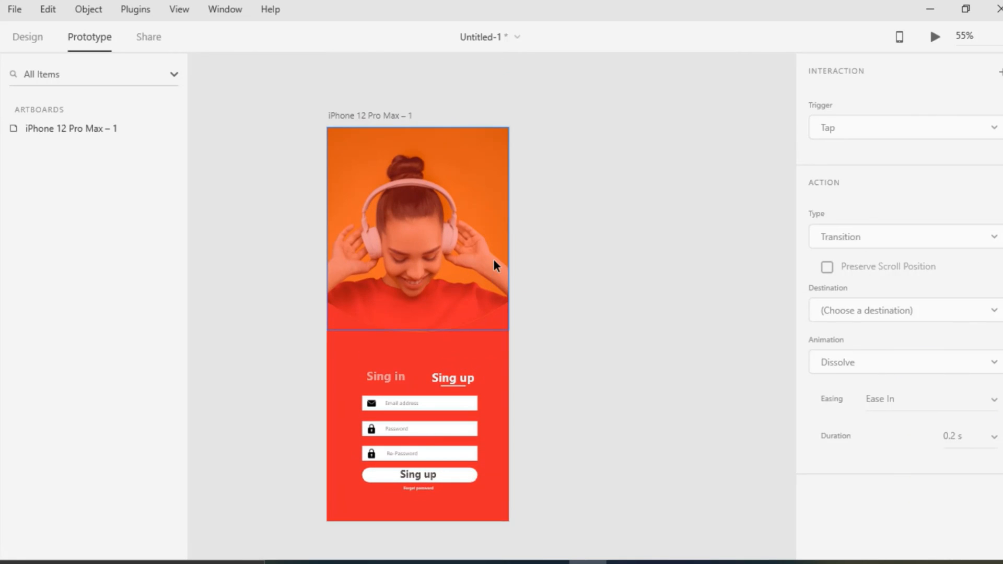
Step: Return to design mode and add another state to the form component
{"action": "left_click", "coordinate": [42, 47]}
{"action": "left_click", "coordinate": [443, 378]}
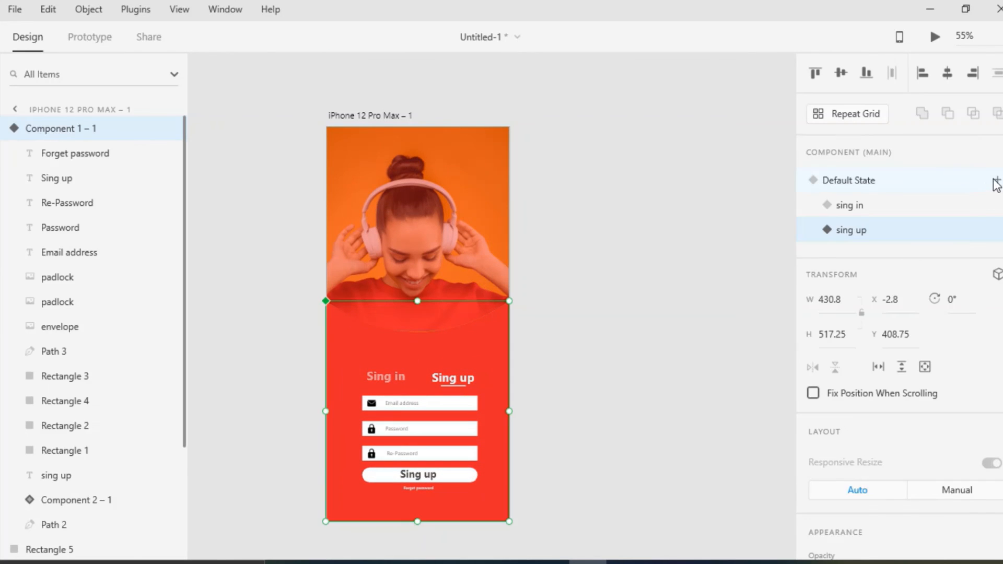
{"action": "left_click", "coordinate": [995, 184]}
{"action": "left_click", "coordinate": [878, 207]}
Step: Prototype a Tap interaction on this state's "Sing up" heading that auto-animates to the "sing up" state
{"action": "left_click", "coordinate": [106, 37]}
{"action": "scroll", "coordinate": [469, 352], "scroll_direction": "down", "scroll_amount": 1}
{"action": "double_click", "coordinate": [462, 346]}
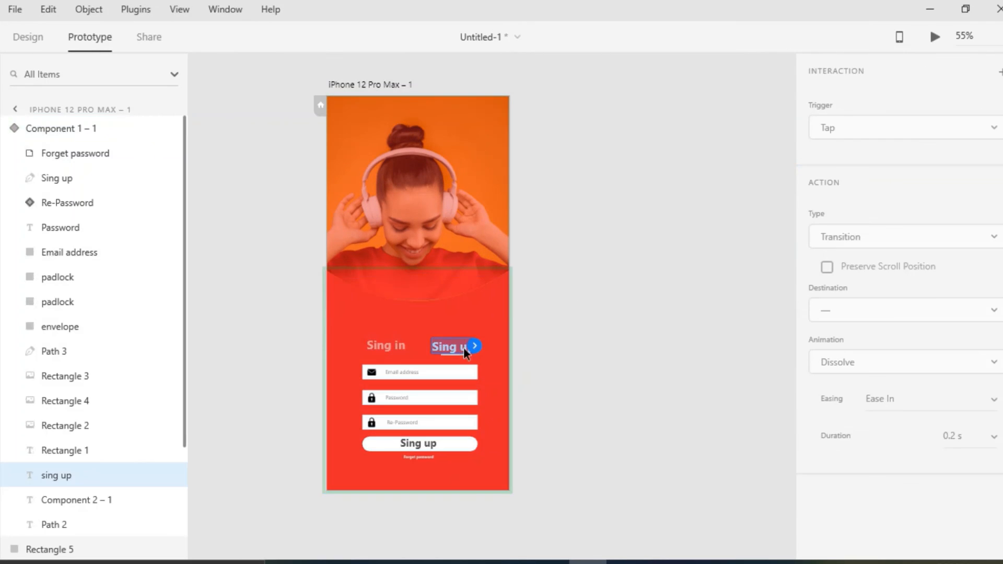
{"action": "left_click", "coordinate": [475, 346]}
{"action": "left_click", "coordinate": [919, 238]}
{"action": "left_click", "coordinate": [908, 238]}
{"action": "left_click", "coordinate": [918, 290]}
{"action": "left_click", "coordinate": [857, 209]}
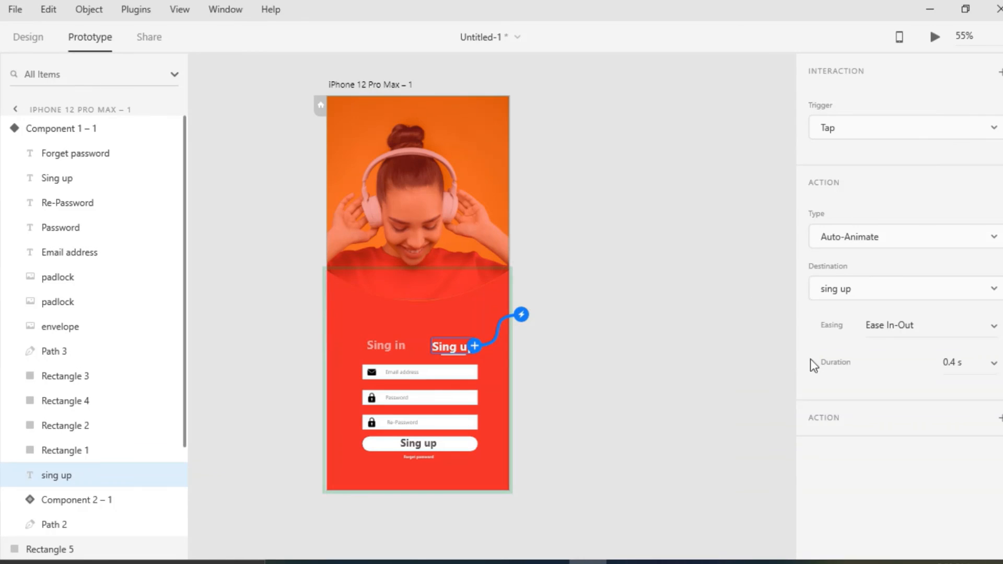
{"action": "left_click", "coordinate": [475, 155]}
{"action": "left_click", "coordinate": [509, 198]}
{"action": "left_click", "coordinate": [956, 292]}
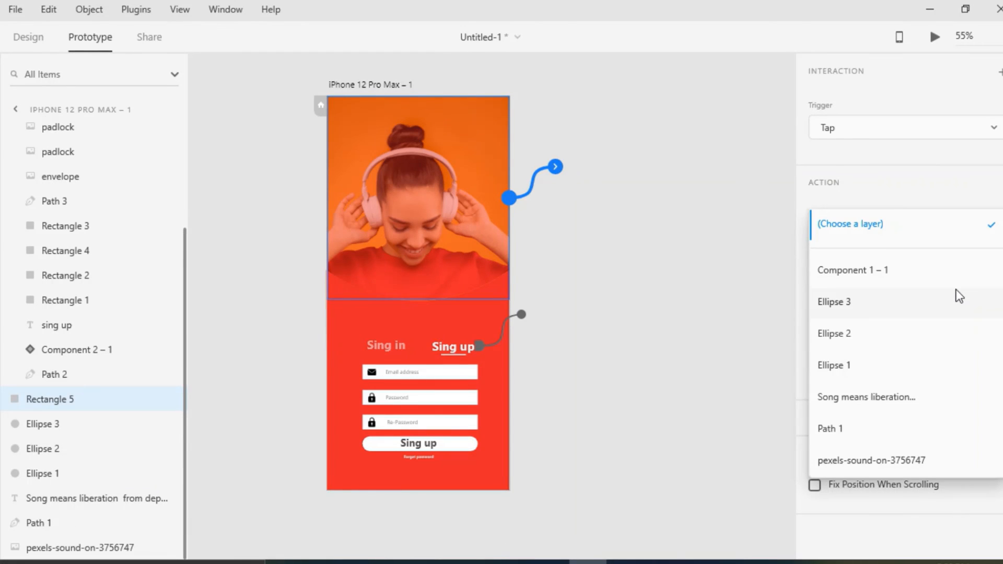
{"action": "left_click", "coordinate": [718, 246]}
{"action": "left_click", "coordinate": [908, 291]}
{"action": "left_click", "coordinate": [726, 232]}
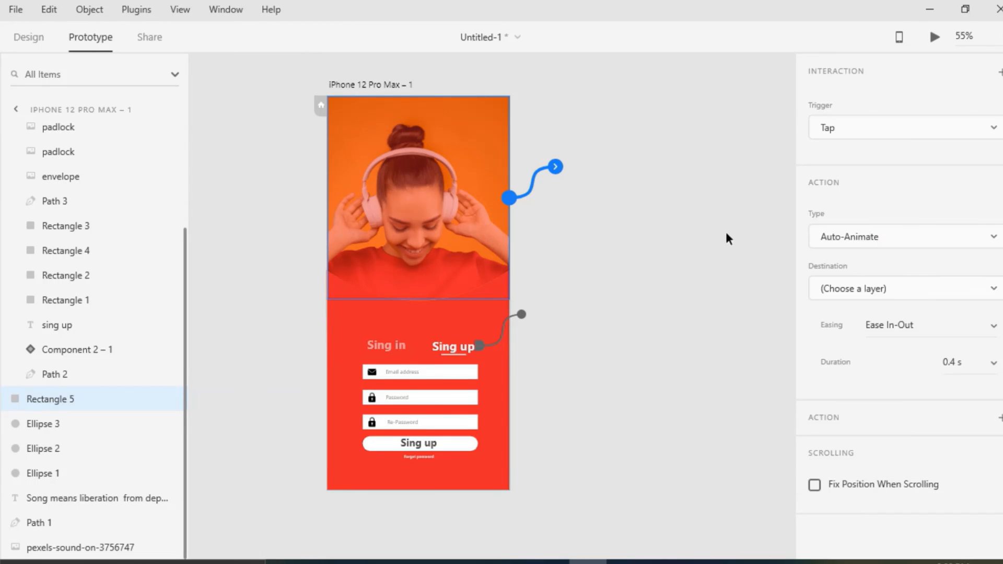
{"action": "left_click", "coordinate": [908, 128]}
{"action": "left_click", "coordinate": [908, 160]}
{"action": "left_click", "coordinate": [908, 288]}
{"action": "left_click", "coordinate": [896, 288]}
{"action": "left_click", "coordinate": [897, 130]}
{"action": "left_click", "coordinate": [883, 99]}
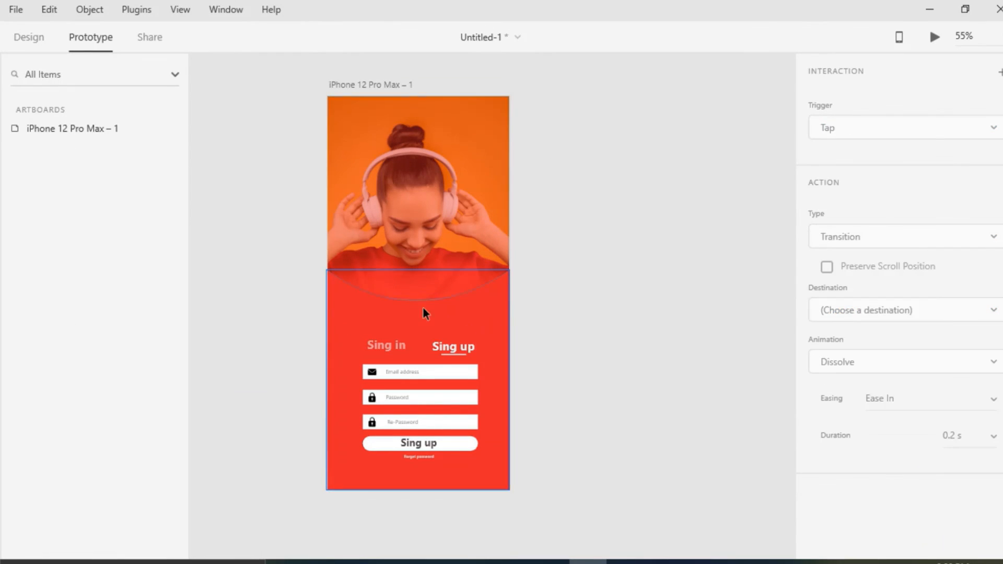
Step: Send the translucent red rectangle backward behind the dots, slogan text, orange shape and photo
{"action": "left_click", "coordinate": [425, 311]}
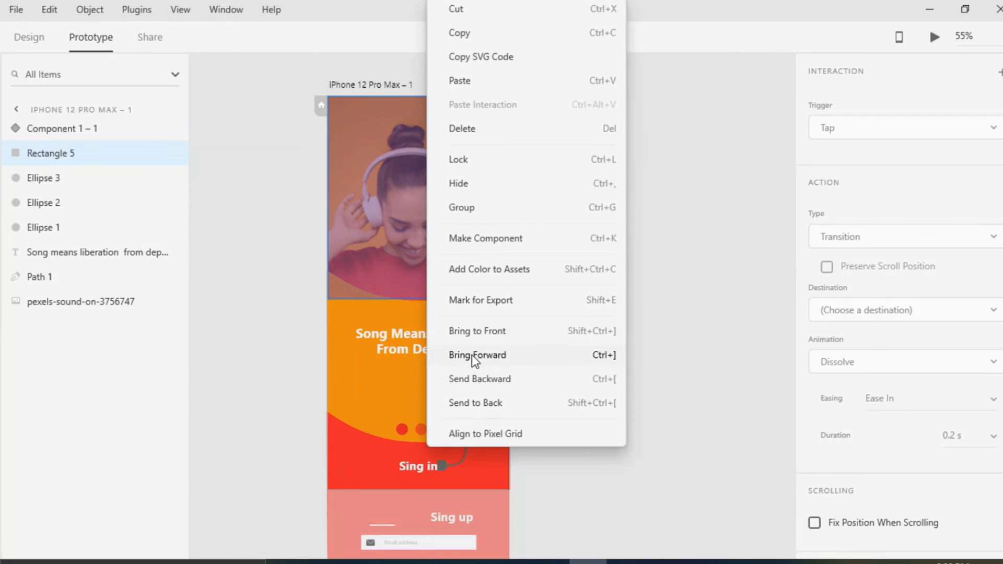
{"action": "left_click", "coordinate": [472, 356]}
{"action": "right_click", "coordinate": [433, 215]}
{"action": "left_click", "coordinate": [470, 425]}
{"action": "right_click", "coordinate": [468, 292]}
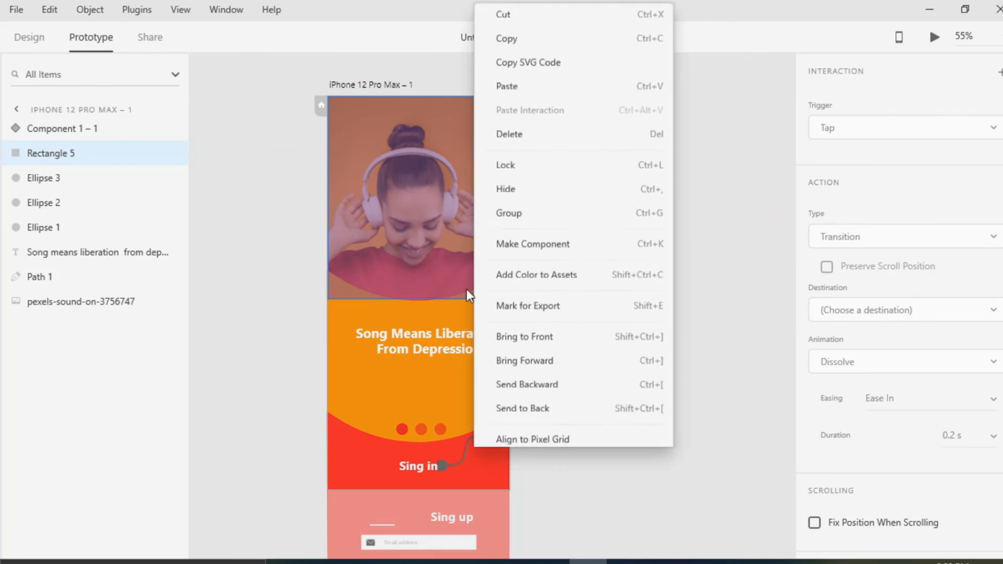
{"action": "left_click", "coordinate": [504, 385]}
{"action": "right_click", "coordinate": [456, 282]}
{"action": "left_click", "coordinate": [496, 355]}
{"action": "right_click", "coordinate": [439, 279]}
{"action": "left_click", "coordinate": [525, 402]}
{"action": "left_click", "coordinate": [531, 389]}
Step: Send the headphones photo backward so that it lies beneath the translucent red rectangle
{"action": "right_click", "coordinate": [401, 244]}
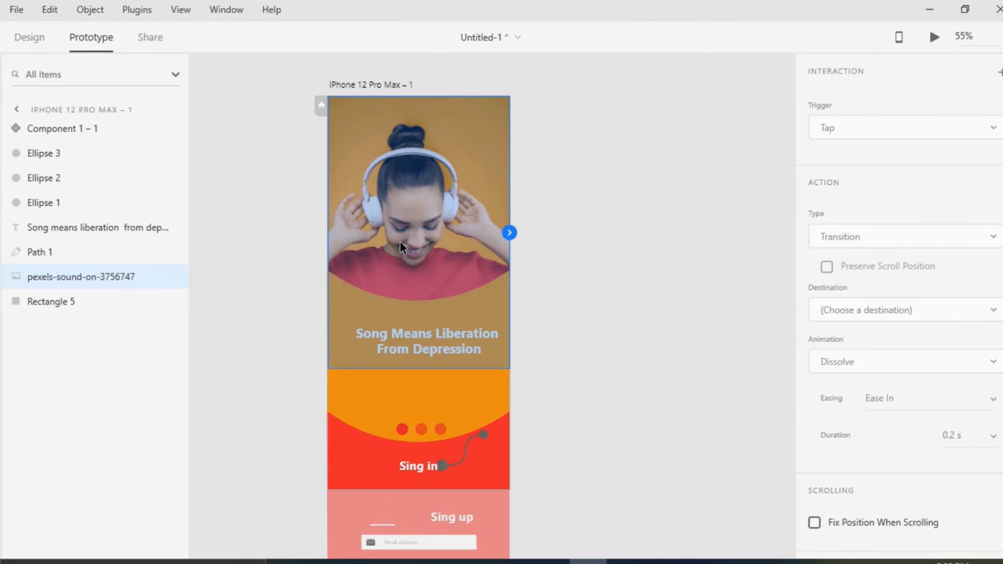
{"action": "left_click", "coordinate": [524, 365]}
{"action": "left_click", "coordinate": [524, 365]}
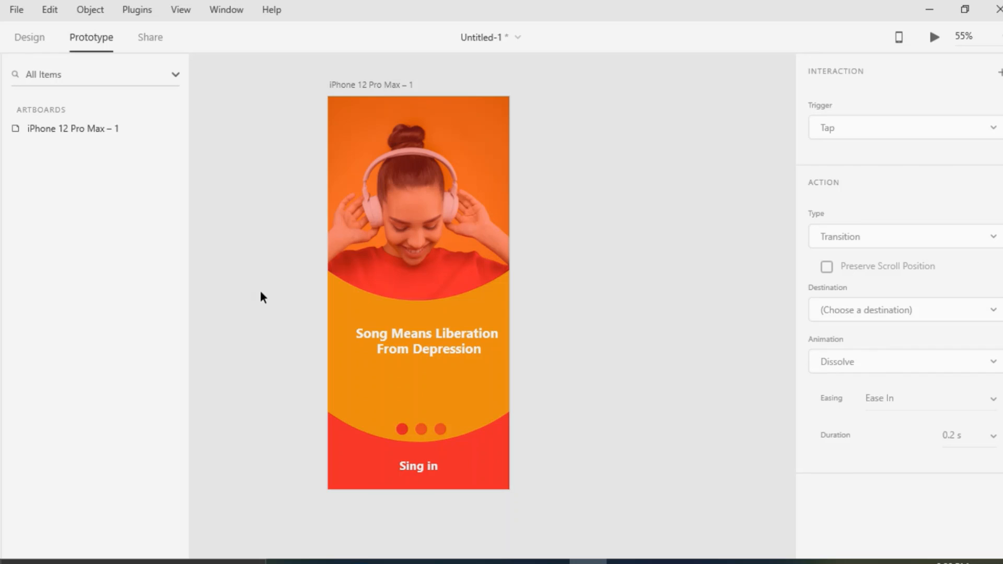
Step: Preview the prototype in a maximized window and test the "Sing in" transition, restarting the preview for a second run
{"action": "left_click", "coordinate": [933, 38]}
{"action": "left_click", "coordinate": [310, 10]}
{"action": "left_click", "coordinate": [485, 531]}
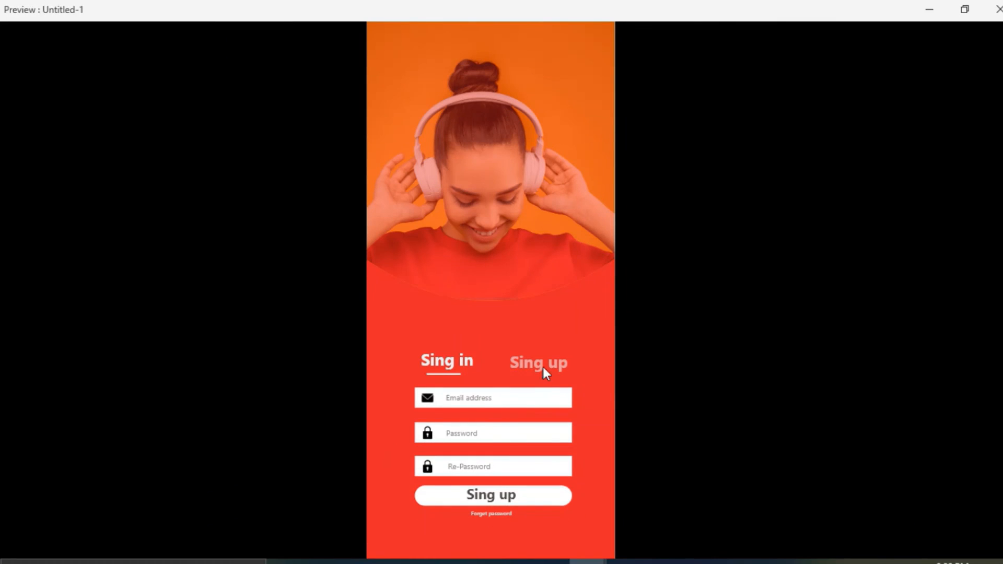
{"action": "left_click", "coordinate": [998, 9]}
{"action": "left_click", "coordinate": [934, 37]}
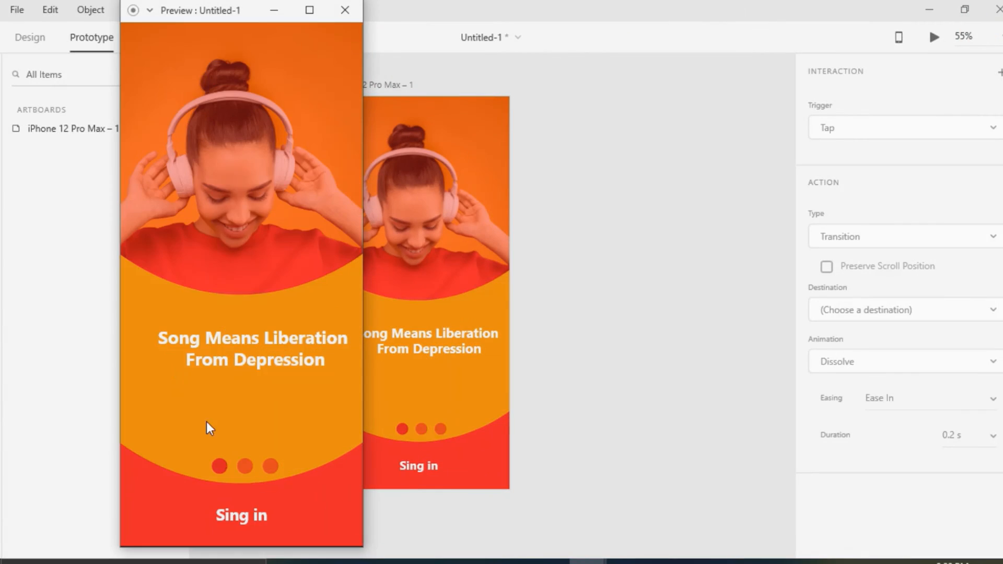
{"action": "left_click", "coordinate": [306, 9]}
{"action": "left_click", "coordinate": [485, 531]}
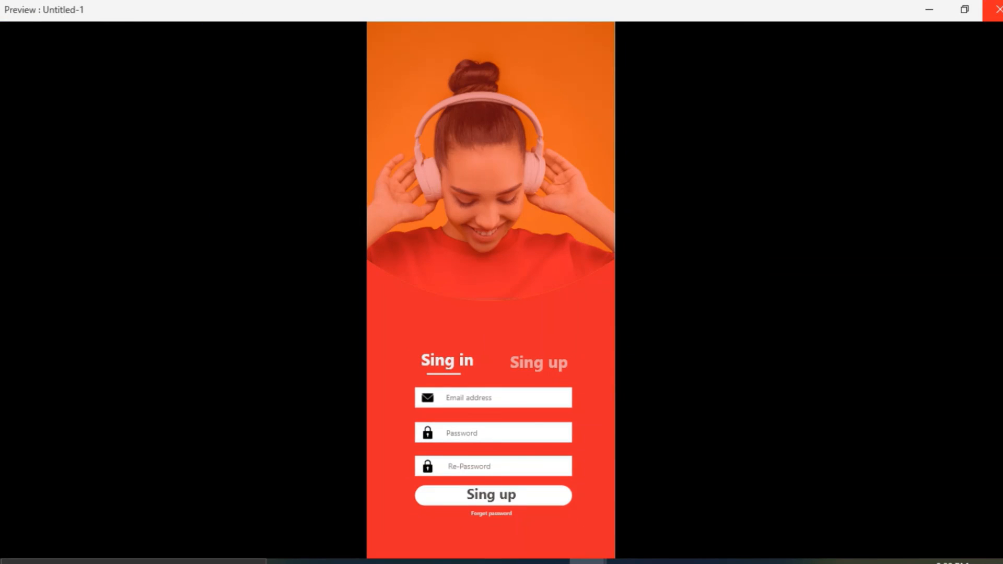